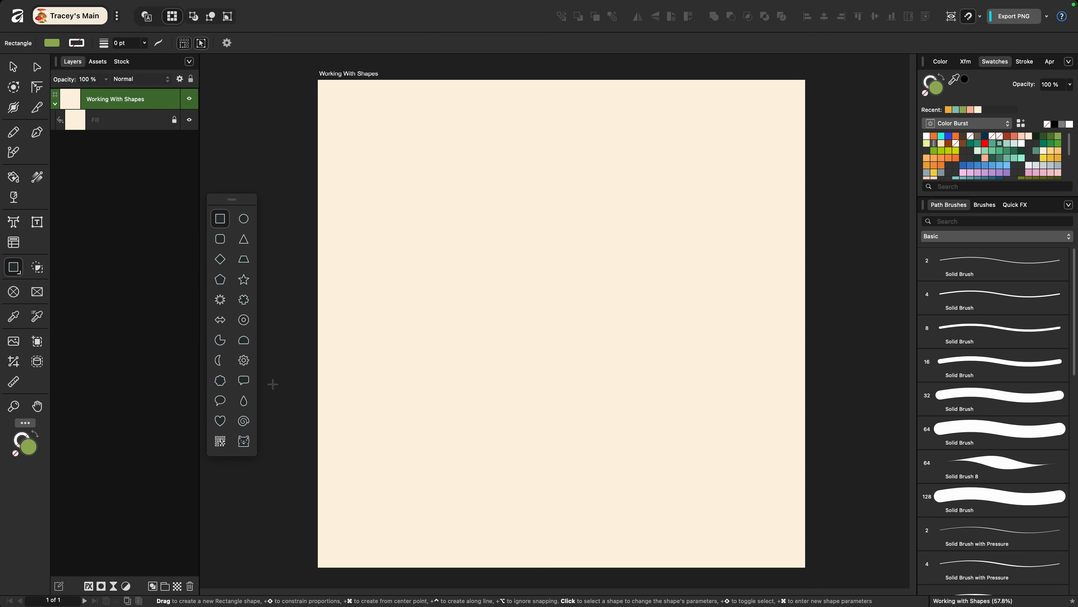
Step: Create a green 500 × 500 px square centred on the artboard, with its width and height linked
{"action": "key", "text": "super+a"}
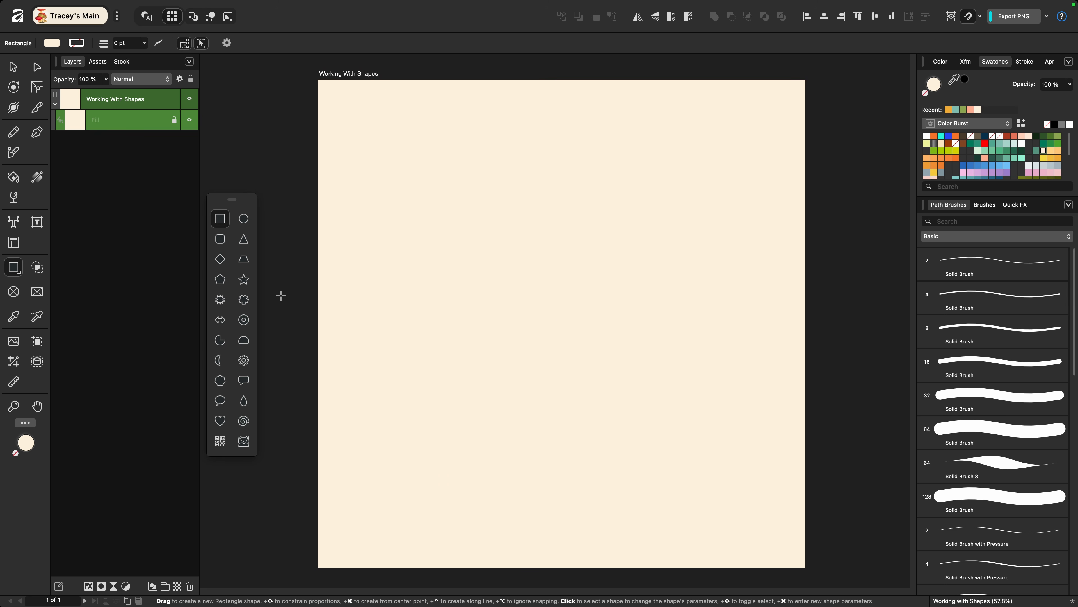
{"action": "left_click", "coordinate": [561, 324], "text": "super"}
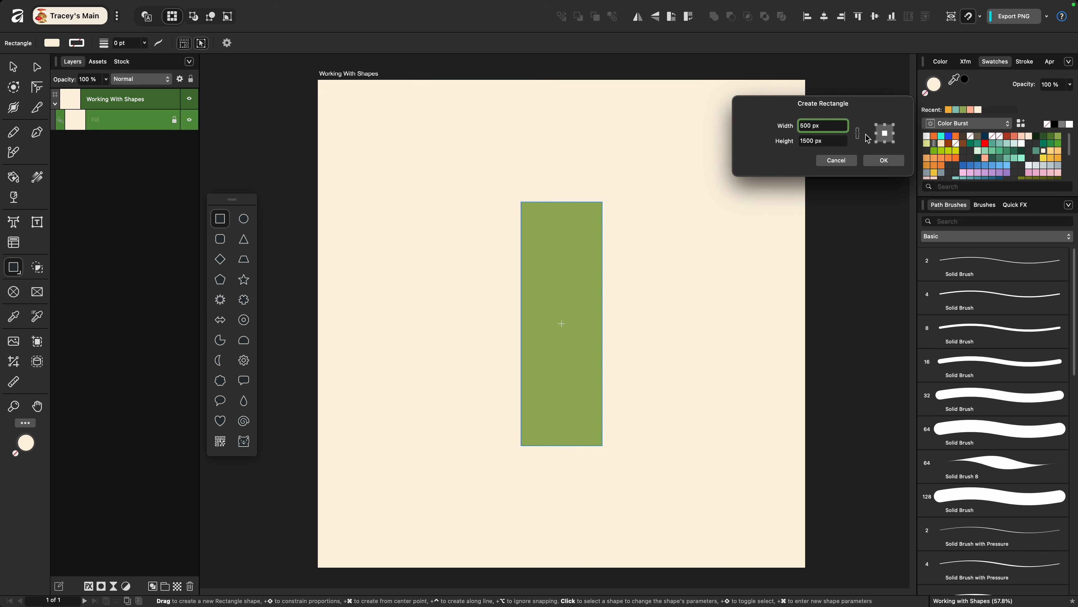
{"action": "left_click", "coordinate": [844, 141]}
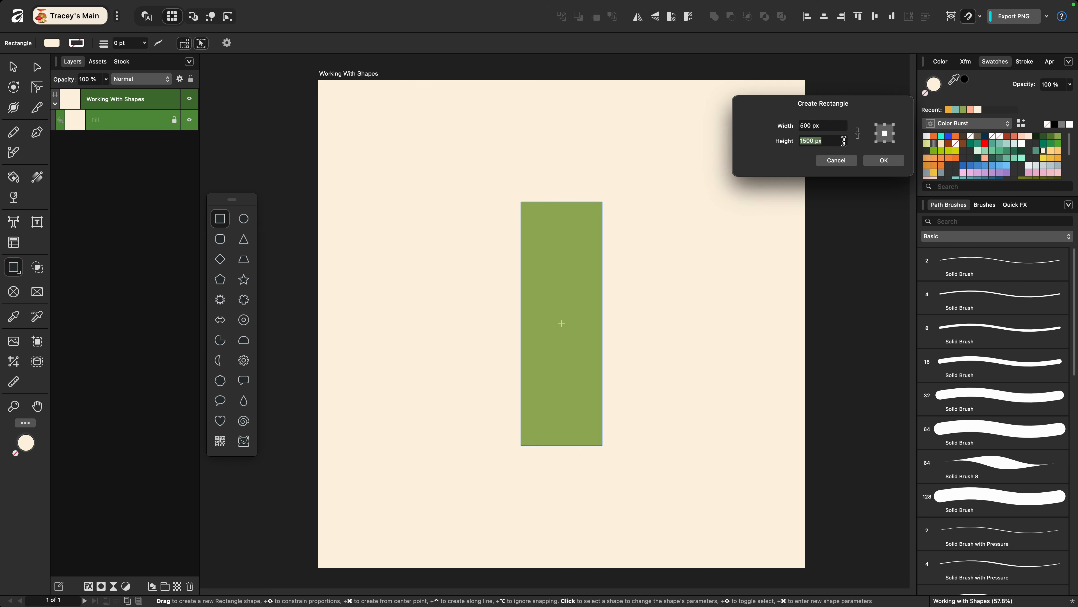
{"action": "type", "text": "500"}
{"action": "key", "text": "Tab"}
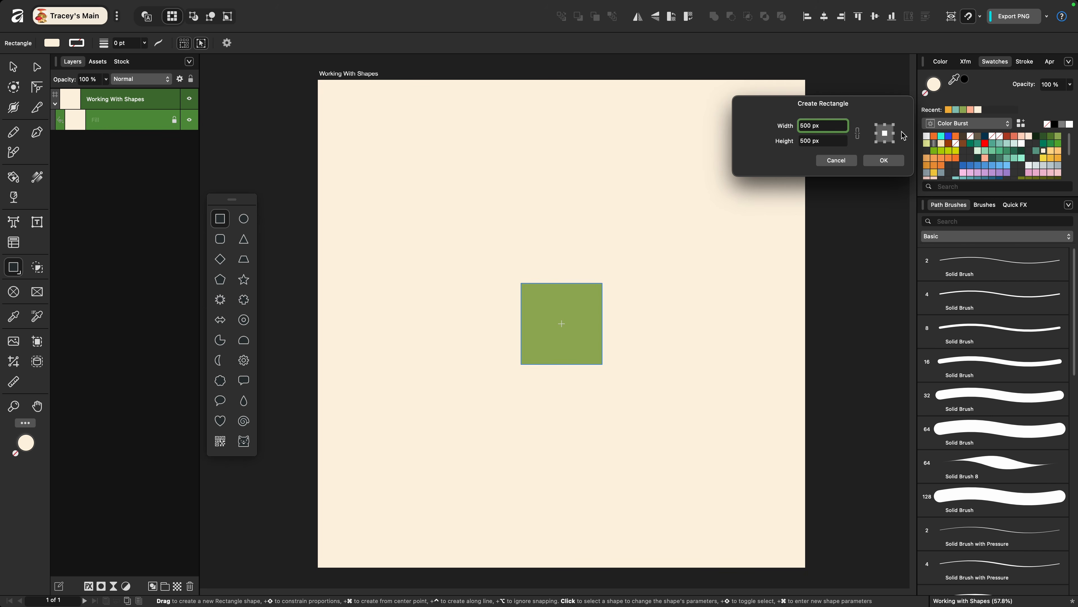
{"action": "left_click", "coordinate": [858, 133]}
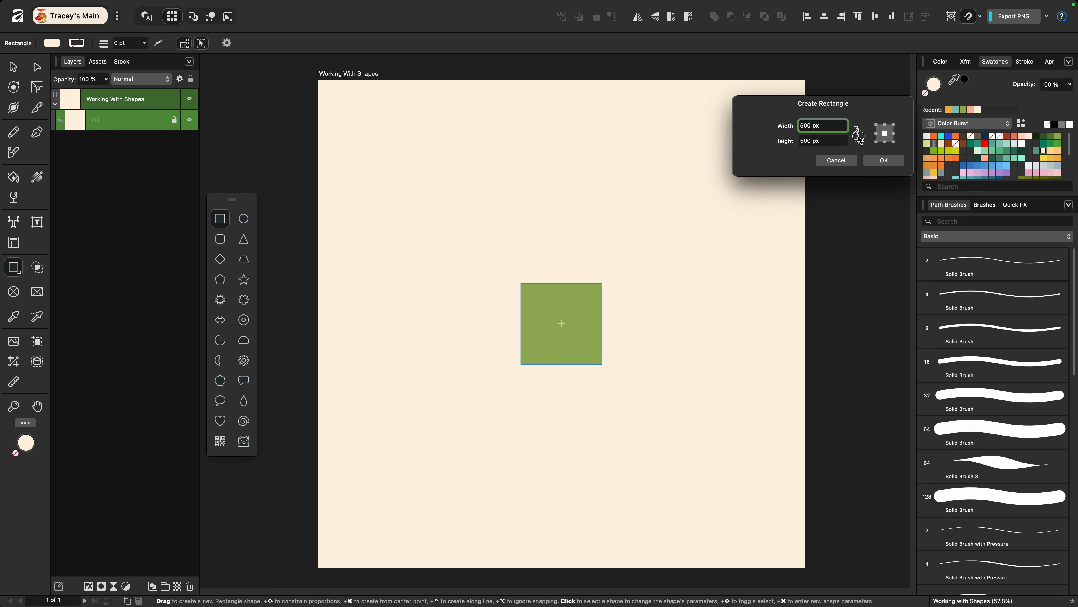
{"action": "left_click", "coordinate": [880, 161]}
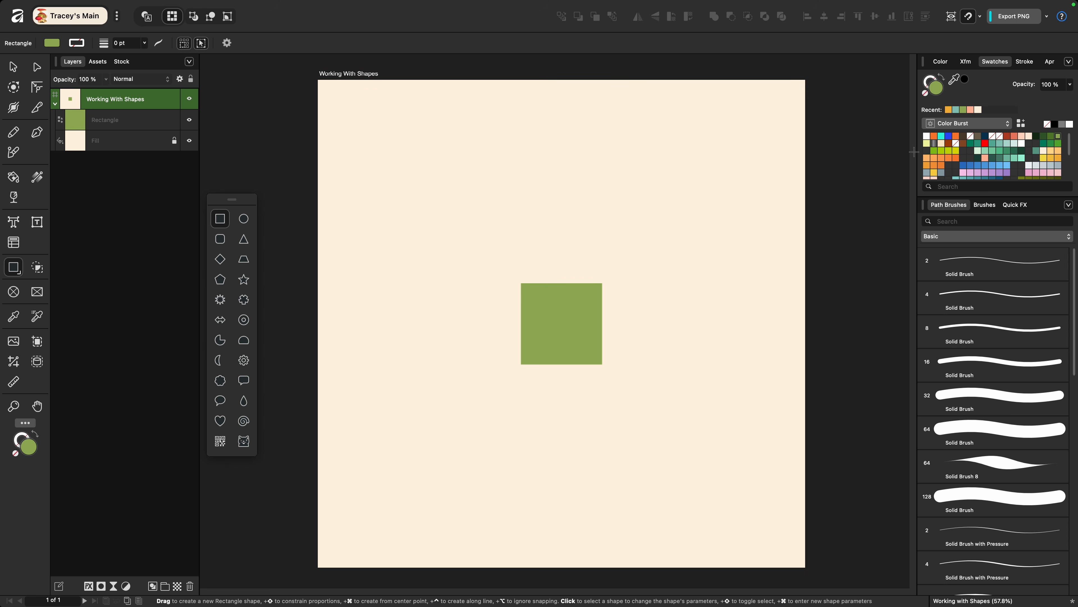
Step: Place a second square of the same size in coral, above and to the right of the green square
{"action": "left_click", "coordinate": [971, 110]}
{"action": "double_click", "coordinate": [675, 258], "text": "super"}
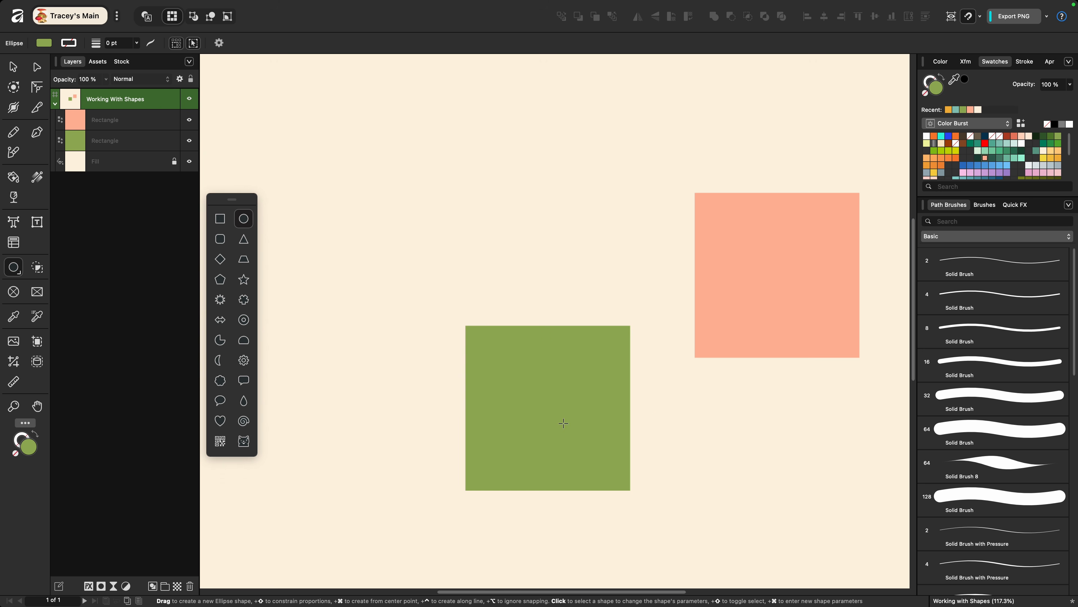
Step: Create a green 500 × 500 px circle centred on the midpoint of the green square's top edge
{"action": "left_click", "coordinate": [520, 424]}
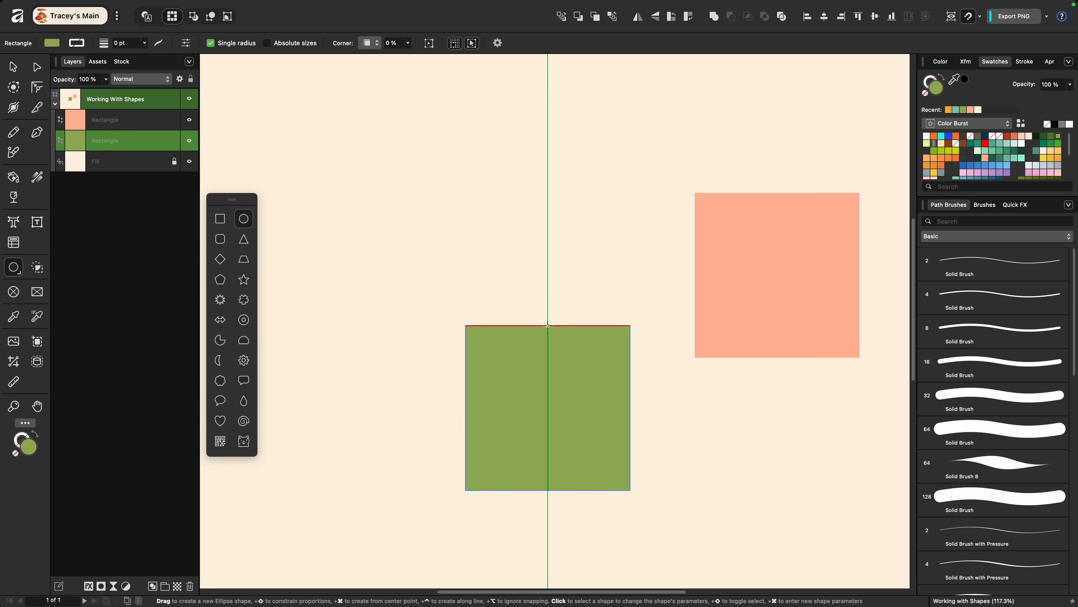
{"action": "left_click", "coordinate": [547, 325]}
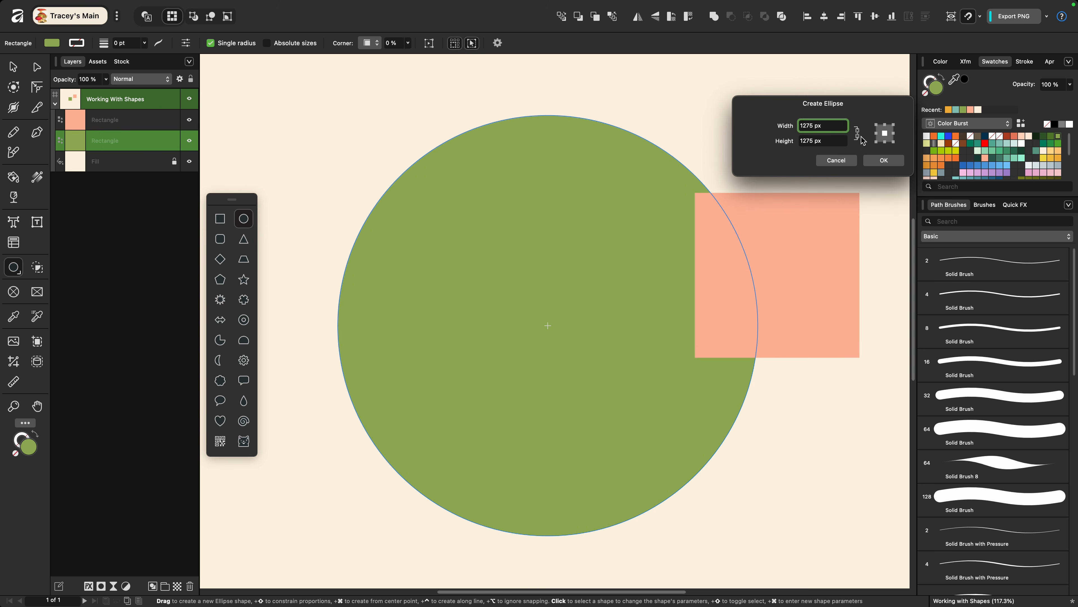
{"action": "type", "text": "500"}
{"action": "key", "text": "Tab"}
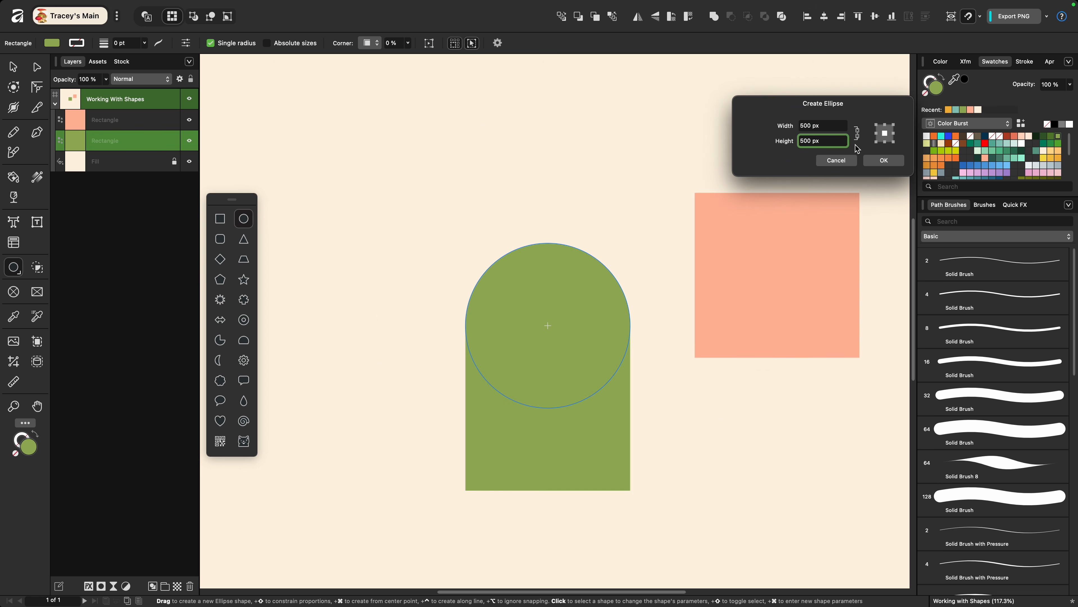
{"action": "left_click", "coordinate": [873, 164]}
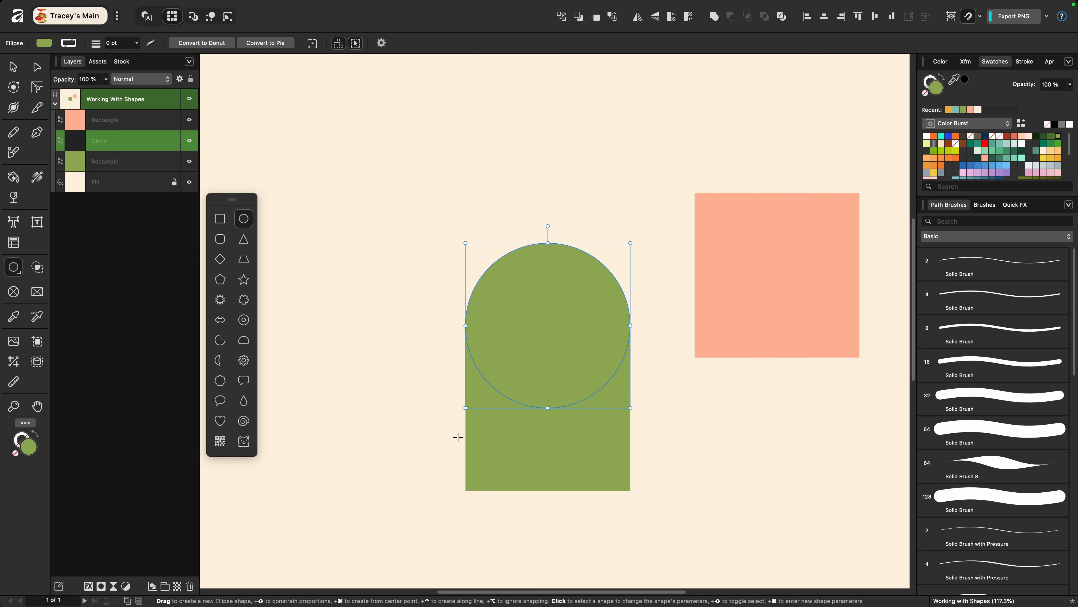
{"action": "left_click", "coordinate": [419, 448]}
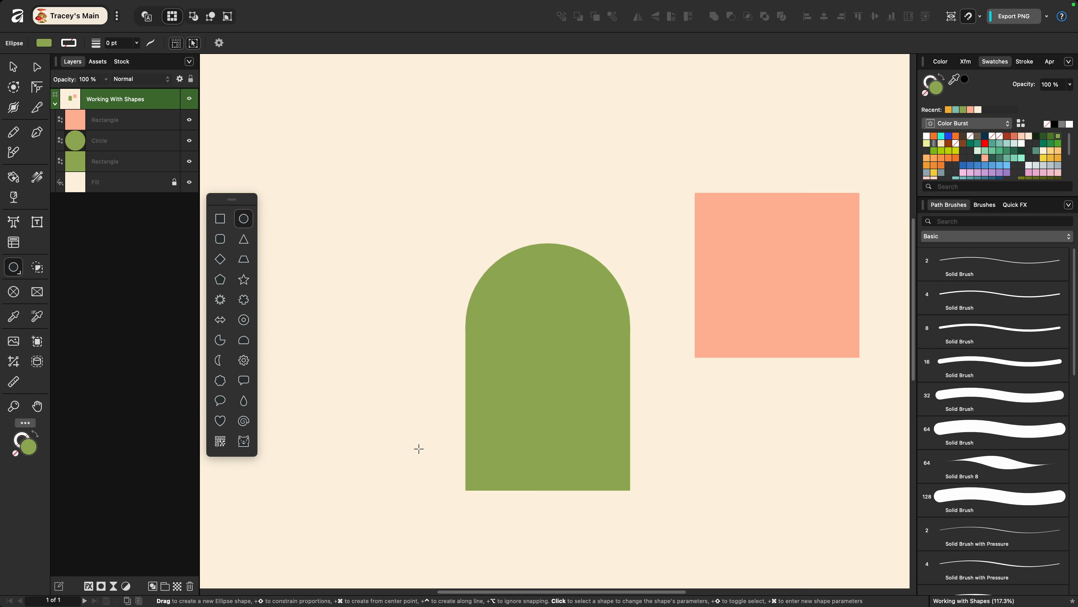
{"action": "left_click", "coordinate": [582, 427]}
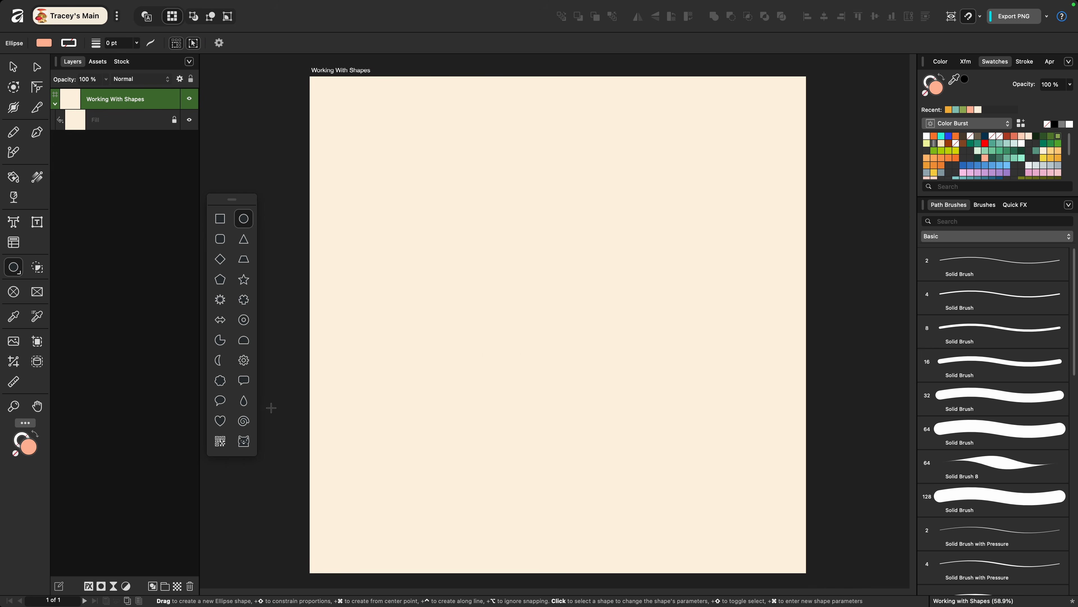
Step: Start a coral 1500 px cog near the artboard's centre with 5 teeth and a hole radius of 0%
{"action": "left_click", "coordinate": [243, 362]}
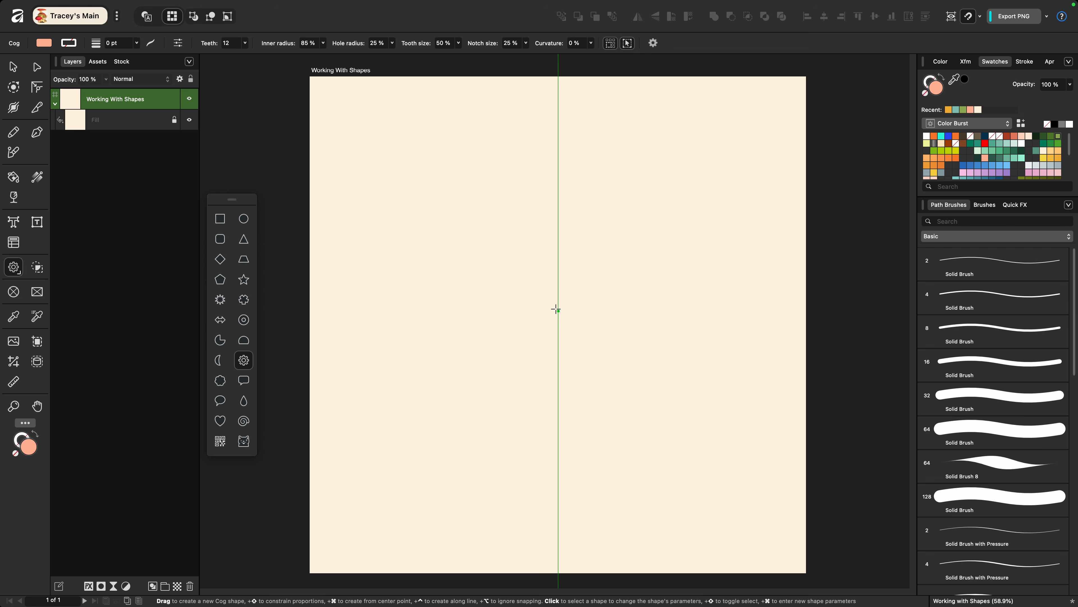
{"action": "left_click", "coordinate": [558, 308]}
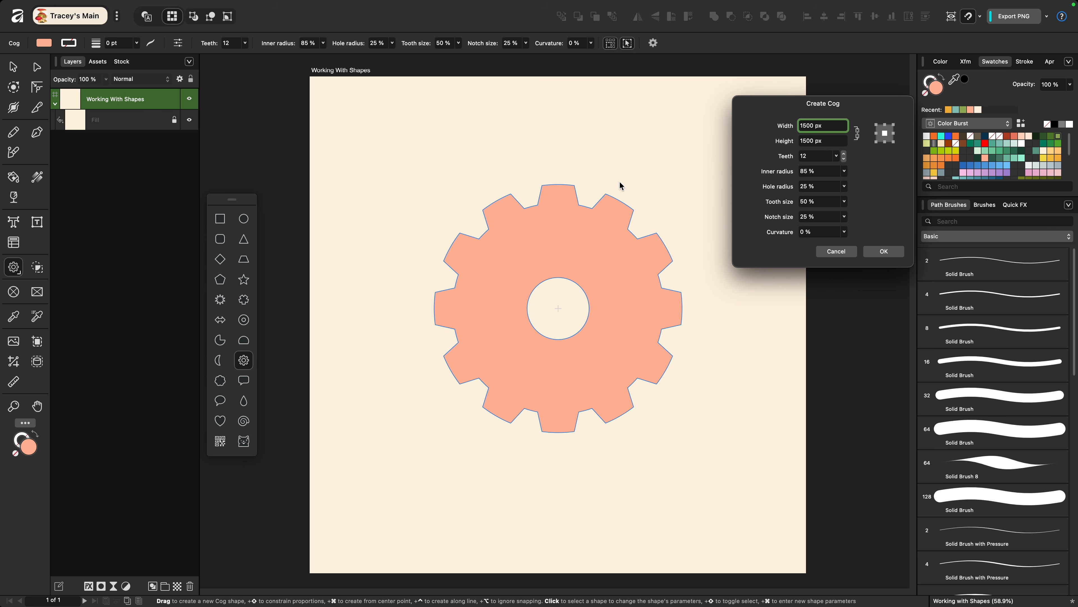
{"action": "left_click", "coordinate": [809, 157]}
{"action": "type", "text": "5"}
{"action": "key", "text": "Tab"}
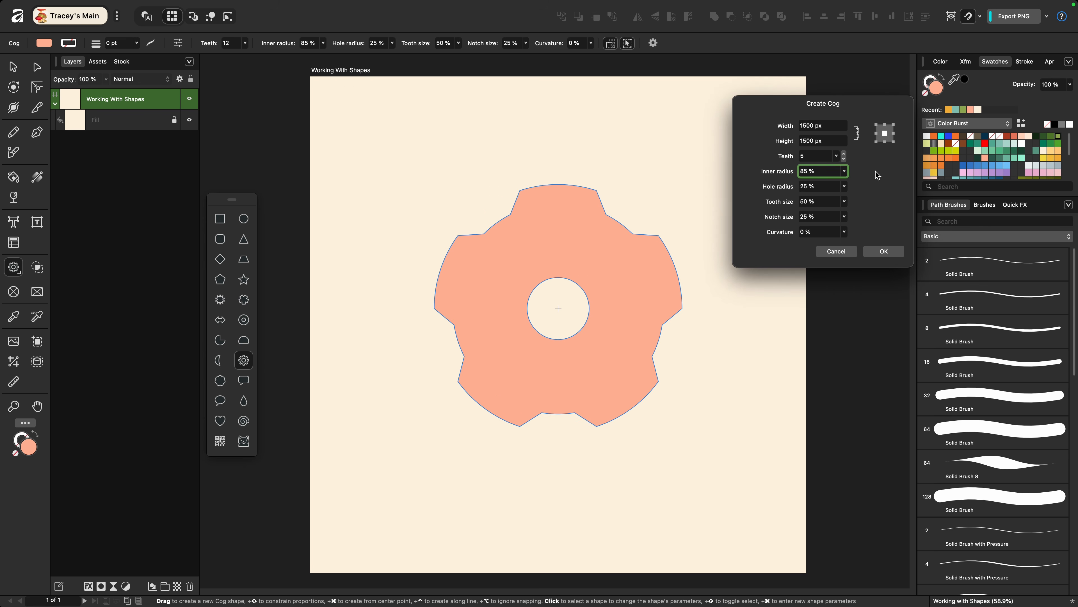
{"action": "key", "text": "Tab"}
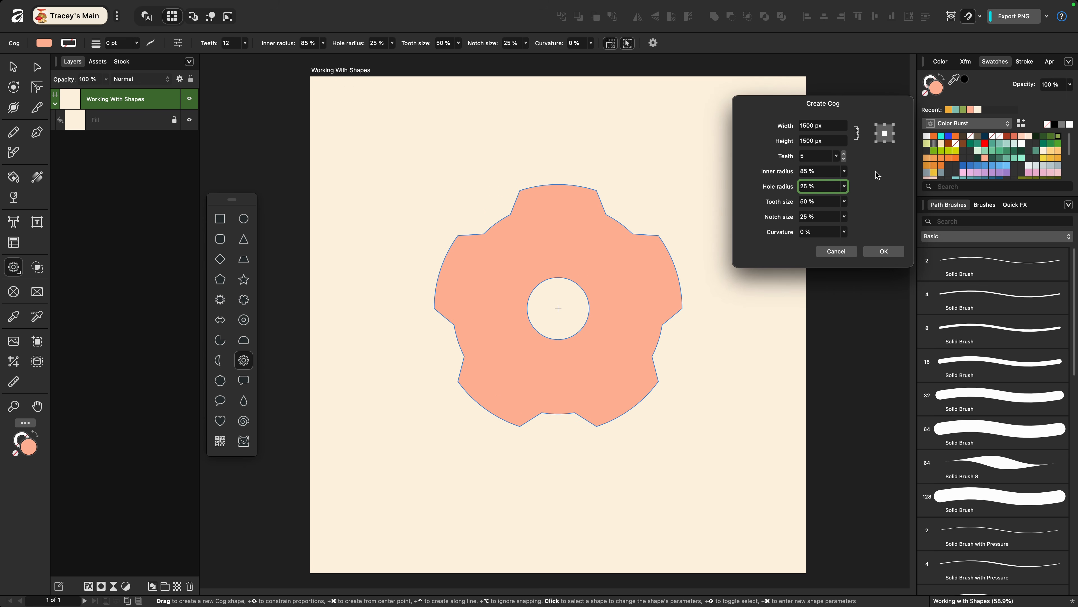
{"action": "type", "text": "0"}
{"action": "key", "text": "Tab"}
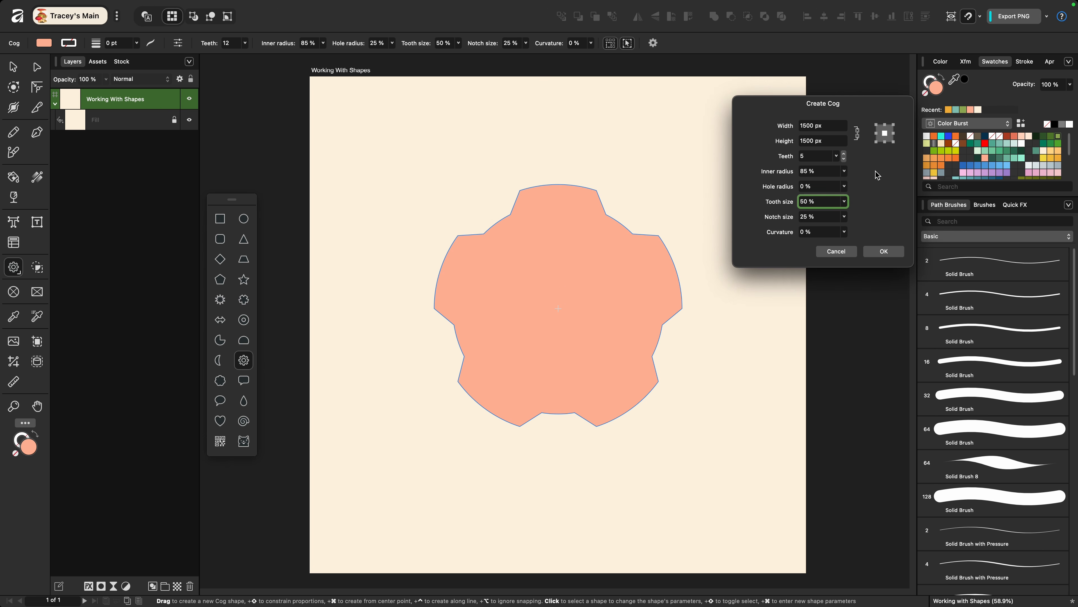
Step: Set the cog's tooth size and notch size to 0%
{"action": "type", "text": "0"}
{"action": "key", "text": "Tab"}
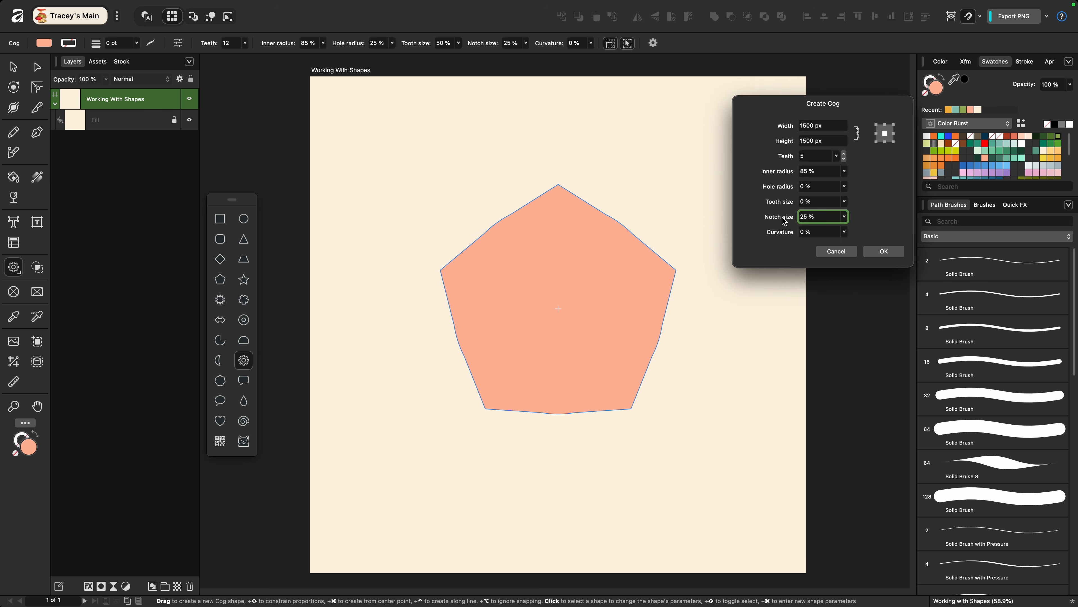
{"action": "left_click_drag", "start_coordinate": [784, 221], "coordinate": [808, 218]}
{"action": "type", "text": "0"}
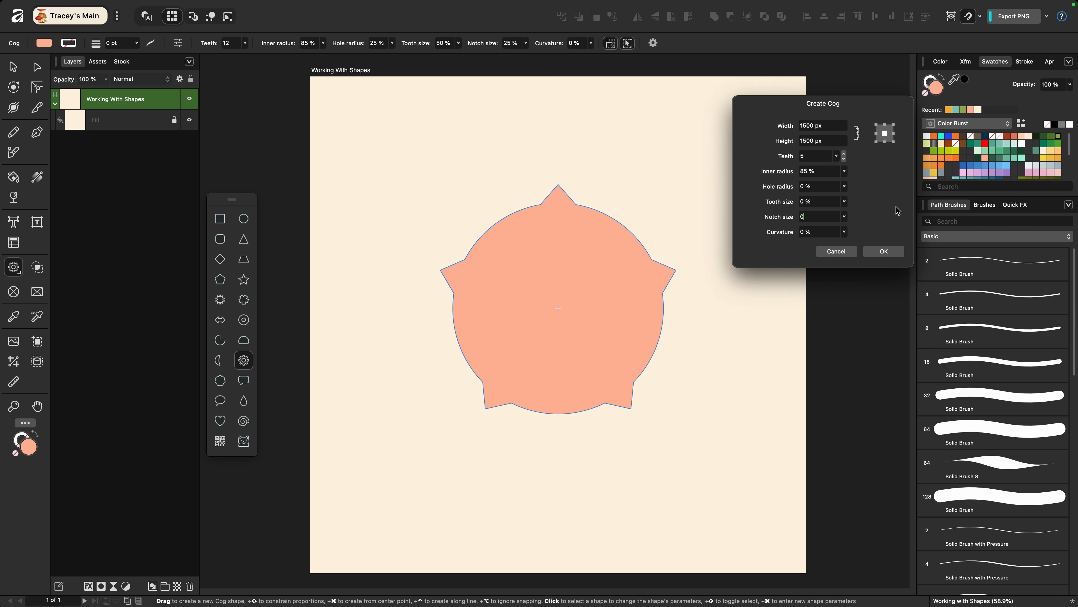
{"action": "key", "text": "Tab"}
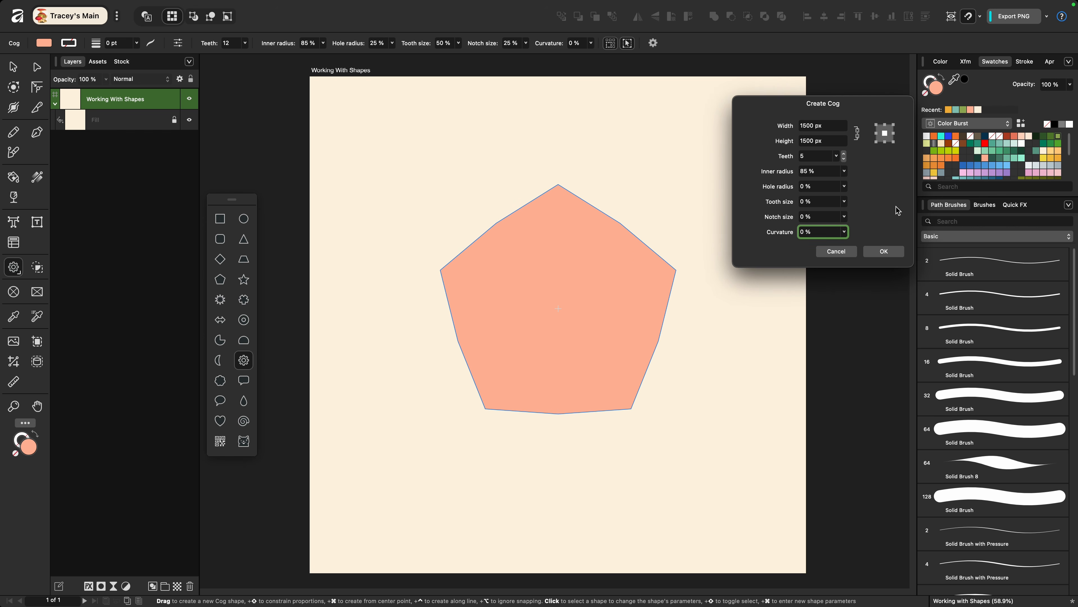
Step: Set the cog's curvature to 100% and inner radius to 38%, and create it as a five-petal flower
{"action": "type", "text": "100"}
{"action": "key", "text": "Tab"}
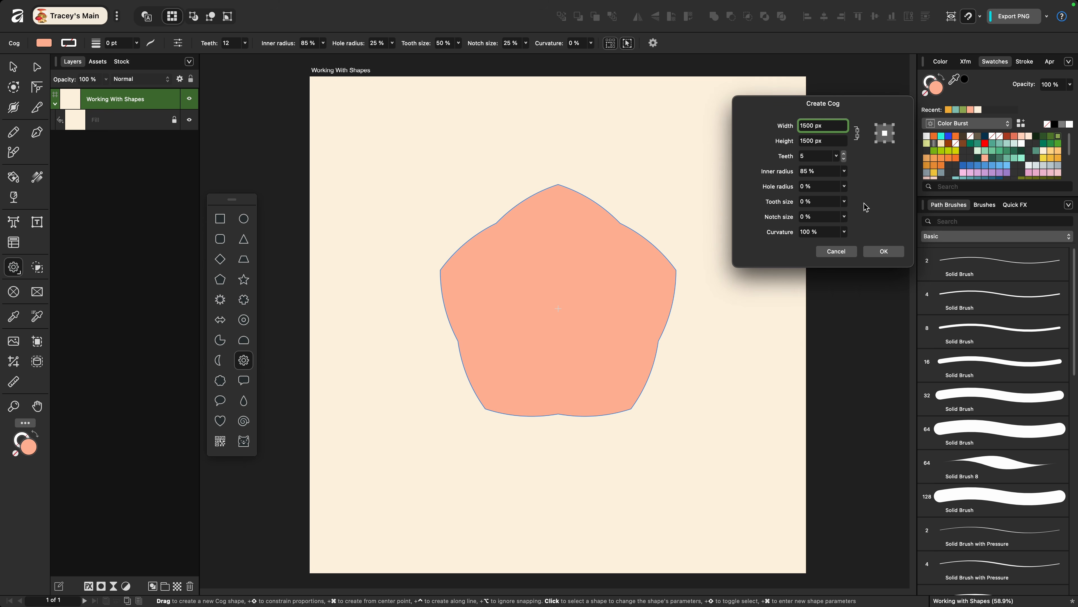
{"action": "left_click_drag", "start_coordinate": [781, 174], "coordinate": [753, 174]}
{"action": "left_click", "coordinate": [886, 251]}
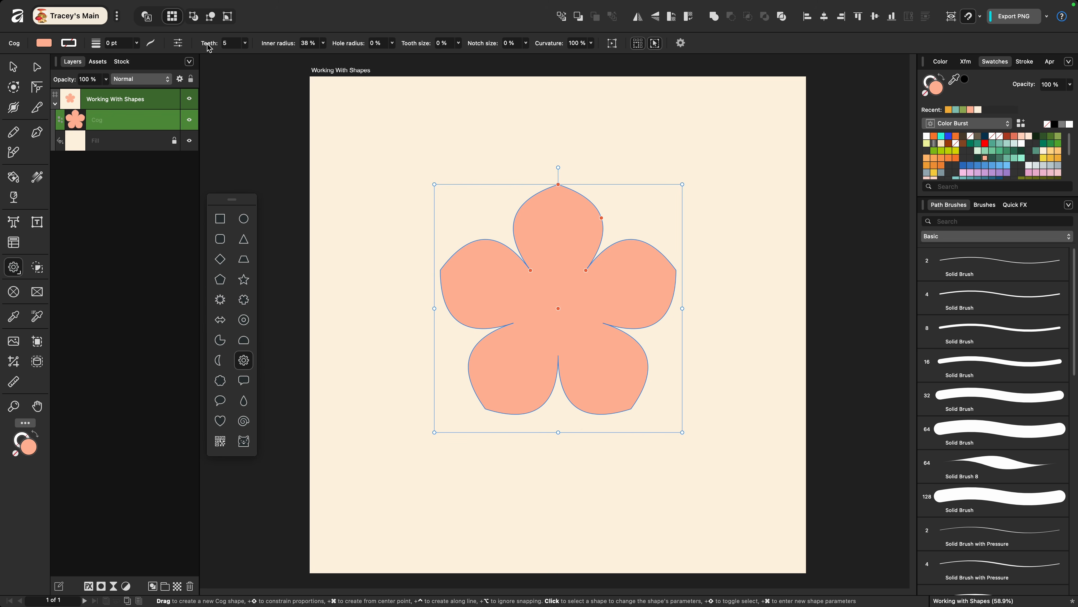
Step: Increase the flower-shaped cog to 8 teeth and vary its inner radius and curvature
{"action": "left_click_drag", "start_coordinate": [208, 46], "coordinate": [214, 46]}
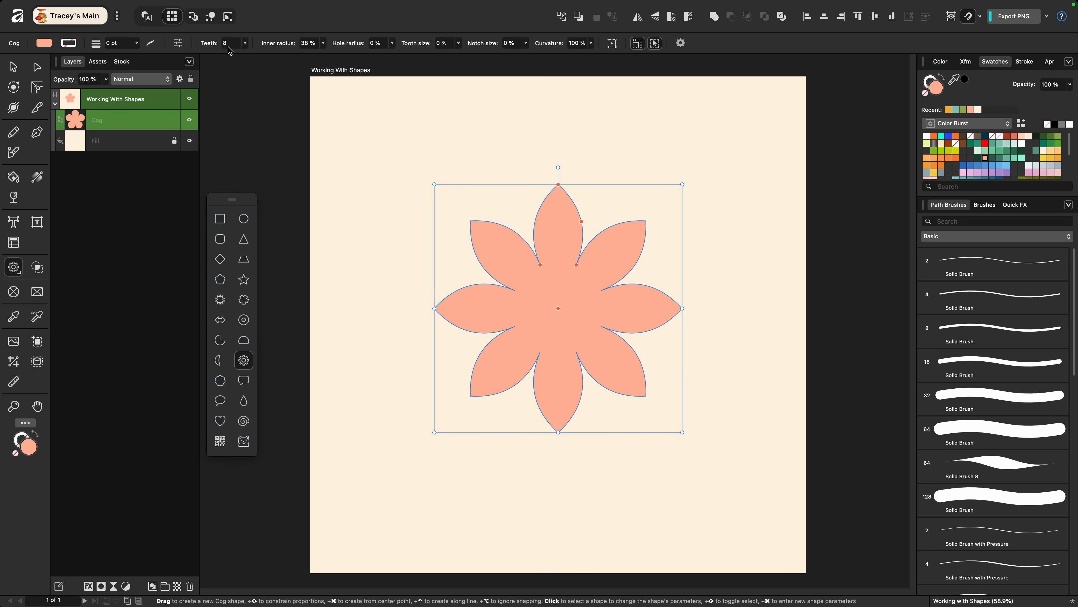
{"action": "left_click_drag", "start_coordinate": [267, 42], "coordinate": [473, 43]}
{"action": "left_click_drag", "start_coordinate": [550, 45], "coordinate": [525, 48]}
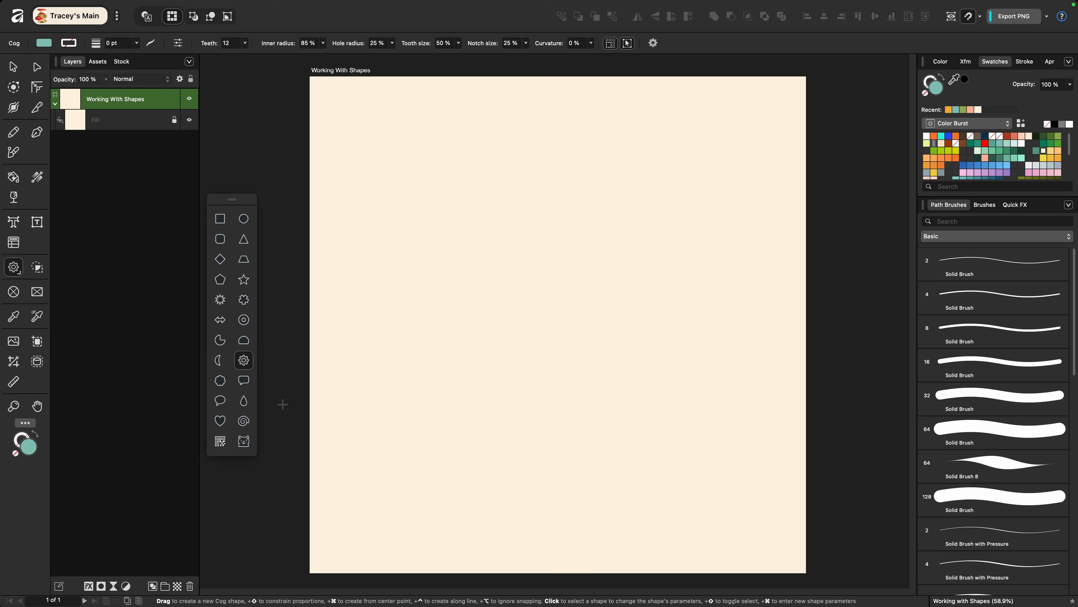
Step: Draw a large teal circle around the middle of the artboard, repositioning and rotating it while drawing
{"action": "left_click", "coordinate": [244, 218]}
{"action": "mouse_move", "coordinate": [452, 215]}
{"action": "left_mouse_down"}
{"action": "mouse_move", "coordinate": [467, 260]}
{"action": "mouse_move", "coordinate": [688, 364]}
{"action": "mouse_move", "coordinate": [699, 487]}
{"action": "mouse_move", "coordinate": [597, 363]}
{"action": "mouse_move", "coordinate": [677, 480]}
{"action": "mouse_move", "coordinate": [611, 397]}
{"action": "mouse_move", "coordinate": [664, 410]}
{"action": "mouse_move", "coordinate": [559, 323]}
{"action": "mouse_move", "coordinate": [621, 411]}
{"action": "mouse_move", "coordinate": [638, 301]}
{"action": "mouse_move", "coordinate": [629, 409]}
{"action": "mouse_move", "coordinate": [715, 512]}
{"action": "mouse_move", "coordinate": [670, 390]}
{"action": "mouse_move", "coordinate": [551, 414]}
{"action": "mouse_move", "coordinate": [655, 493]}
{"action": "mouse_move", "coordinate": [632, 418]}
{"action": "mouse_move", "coordinate": [665, 460]}
{"action": "mouse_move", "coordinate": [604, 383]}
{"action": "mouse_move", "coordinate": [679, 303]}
{"action": "mouse_move", "coordinate": [583, 449]}
{"action": "mouse_move", "coordinate": [580, 316]}
{"action": "mouse_move", "coordinate": [572, 330]}
{"action": "mouse_move", "coordinate": [691, 439]}
{"action": "mouse_move", "coordinate": [580, 306]}
{"action": "mouse_move", "coordinate": [718, 474]}
{"action": "mouse_move", "coordinate": [585, 325]}
{"action": "mouse_move", "coordinate": [633, 422]}
{"action": "mouse_move", "coordinate": [678, 465]}
{"action": "mouse_move", "coordinate": [578, 406]}
{"action": "mouse_move", "coordinate": [656, 488]}
{"action": "mouse_move", "coordinate": [569, 401]}
{"action": "mouse_move", "coordinate": [601, 431]}
{"action": "mouse_move", "coordinate": [646, 355]}
{"action": "mouse_move", "coordinate": [626, 330]}
{"action": "mouse_move", "coordinate": [561, 301]}
{"action": "mouse_move", "coordinate": [485, 289]}
{"action": "mouse_move", "coordinate": [583, 300]}
{"action": "mouse_move", "coordinate": [494, 237]}
{"action": "mouse_move", "coordinate": [475, 266]}
{"action": "mouse_move", "coordinate": [564, 302]}
{"action": "mouse_move", "coordinate": [525, 291]}
{"action": "mouse_move", "coordinate": [474, 236]}
{"action": "mouse_move", "coordinate": [595, 344]}
{"action": "mouse_move", "coordinate": [500, 273]}
{"action": "mouse_move", "coordinate": [572, 323]}
{"action": "mouse_move", "coordinate": [542, 296]}
{"action": "mouse_move", "coordinate": [563, 306]}
{"action": "mouse_move", "coordinate": [567, 123]}
{"action": "mouse_move", "coordinate": [699, 305]}
{"action": "mouse_move", "coordinate": [415, 390]}
{"action": "mouse_move", "coordinate": [426, 409]}
{"action": "mouse_move", "coordinate": [497, 284]}
{"action": "mouse_move", "coordinate": [636, 404]}
{"action": "mouse_move", "coordinate": [552, 338]}
{"action": "mouse_move", "coordinate": [506, 151]}
{"action": "mouse_move", "coordinate": [556, 303]}
{"action": "mouse_move", "coordinate": [346, 444]}
{"action": "mouse_move", "coordinate": [503, 333]}
{"action": "mouse_move", "coordinate": [618, 404]}
{"action": "mouse_move", "coordinate": [596, 442]}
{"action": "mouse_move", "coordinate": [640, 441]}
{"action": "mouse_move", "coordinate": [666, 333]}
{"action": "mouse_move", "coordinate": [593, 428]}
{"action": "mouse_move", "coordinate": [638, 385]}
{"action": "mouse_move", "coordinate": [554, 424]}
{"action": "mouse_move", "coordinate": [650, 429]}
{"action": "mouse_move", "coordinate": [585, 410]}
{"action": "mouse_move", "coordinate": [634, 412]}
{"action": "mouse_move", "coordinate": [630, 430]}
{"action": "left_mouse_up"}
{"action": "key", "text": "space"}
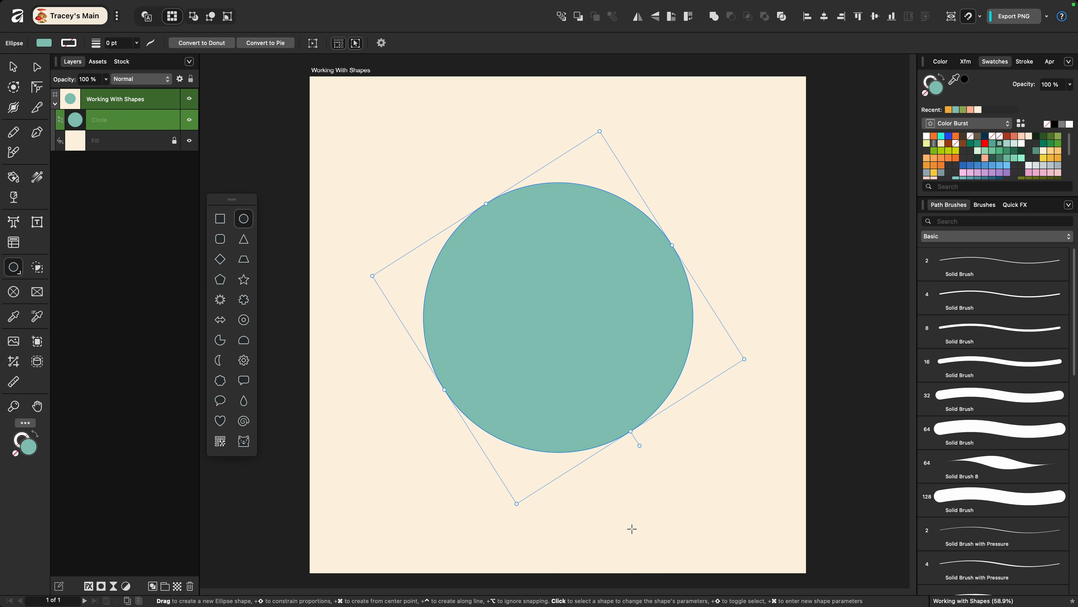
Step: Toggle the display of the circle's selection box and delete the circle
{"action": "key", "text": "period"}
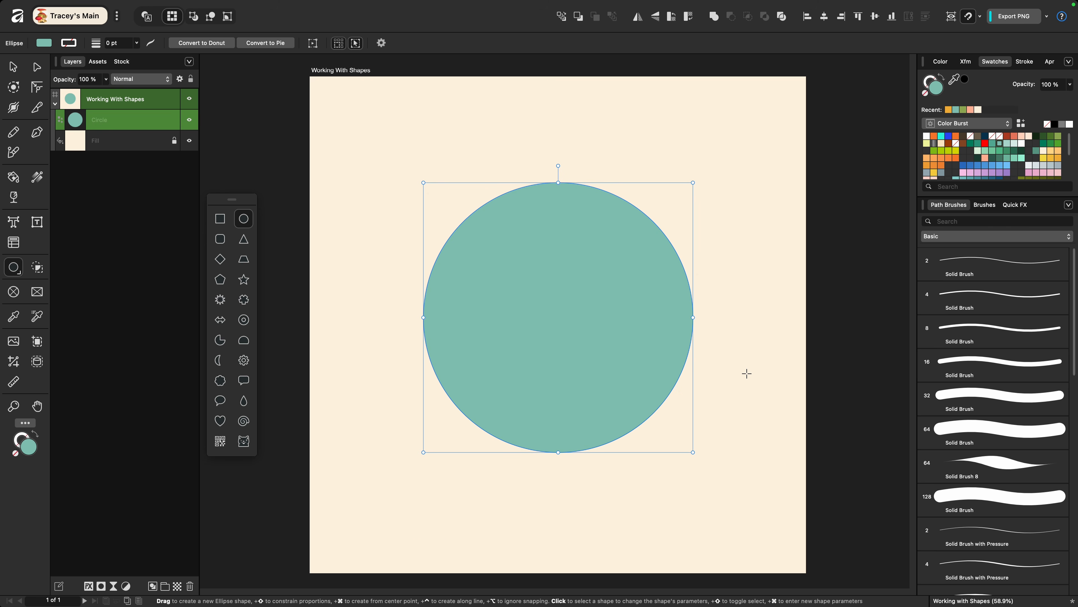
{"action": "key", "text": "super+period"}
{"action": "key", "text": "super+period"}
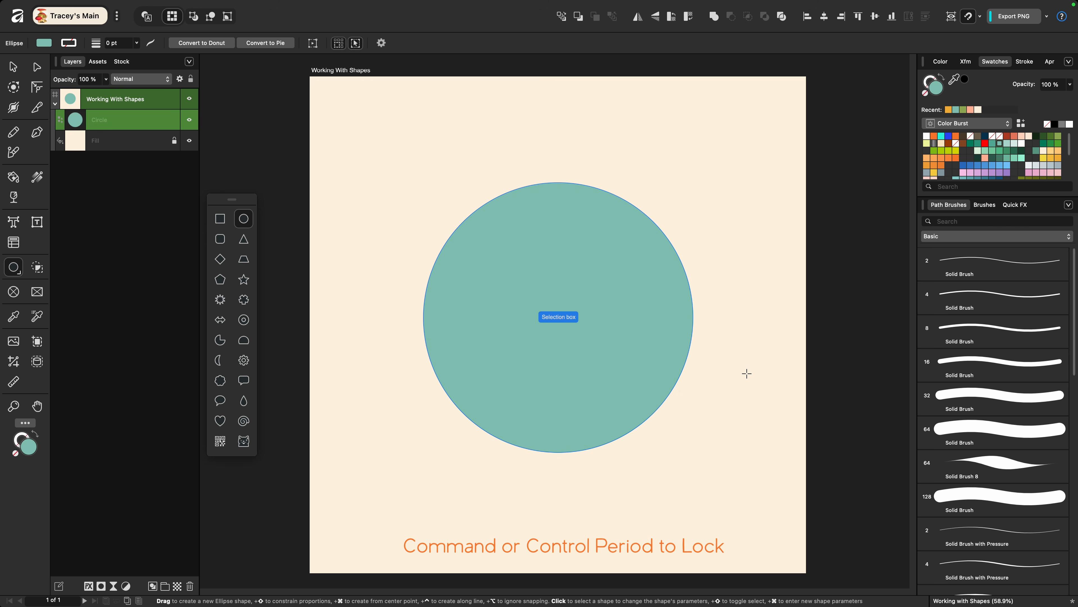
{"action": "key", "text": "Delete"}
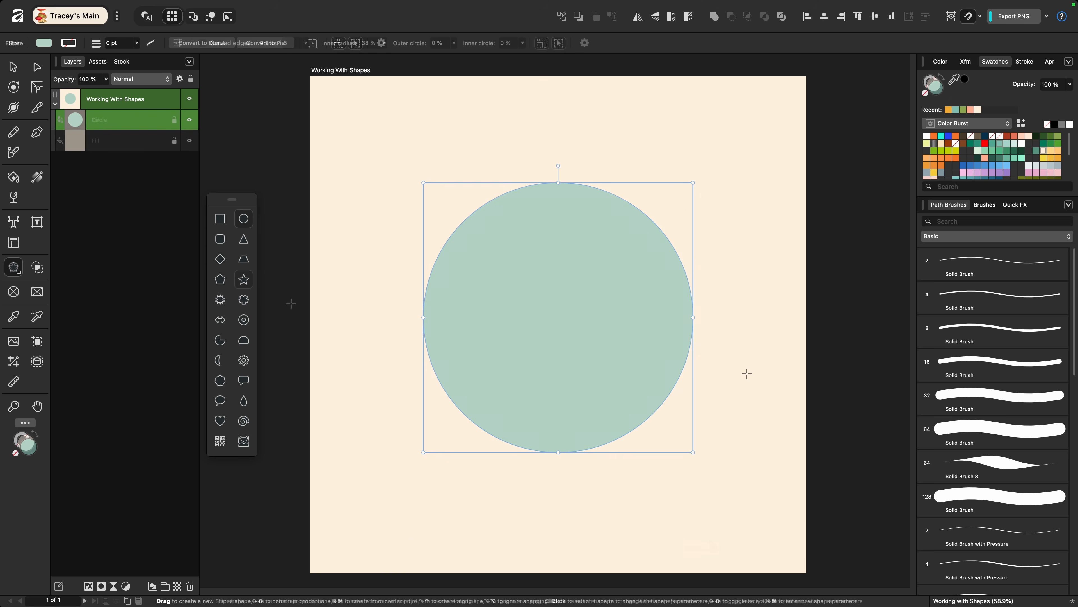
Step: Draw a gold five-pointed star 415 × 415 px near the artboard's upper-left corner
{"action": "left_click", "coordinate": [244, 279]}
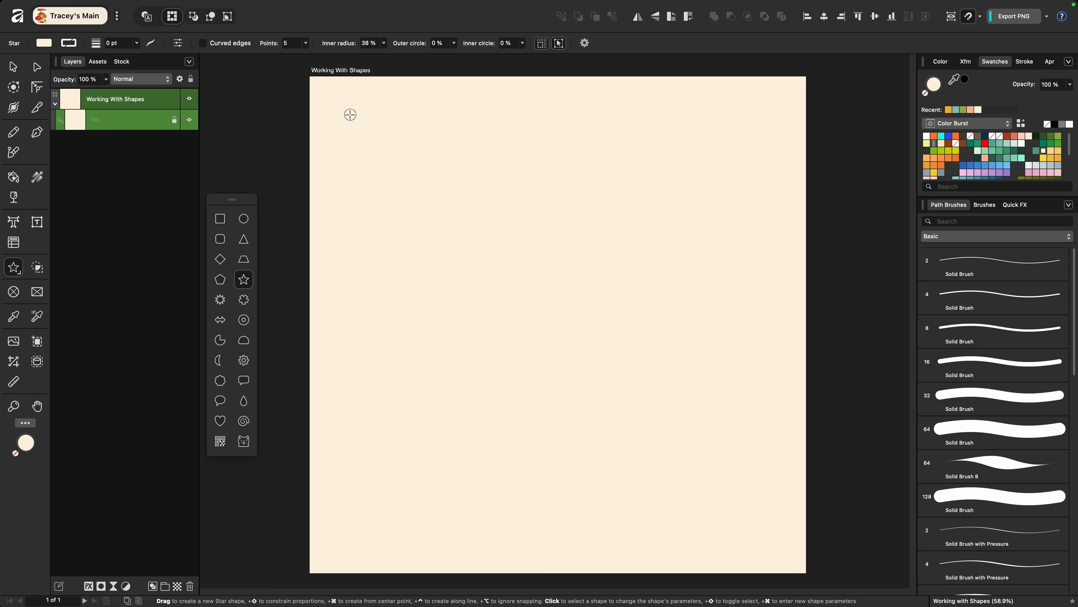
{"action": "left_click_drag", "start_coordinate": [350, 115], "coordinate": [402, 168]}
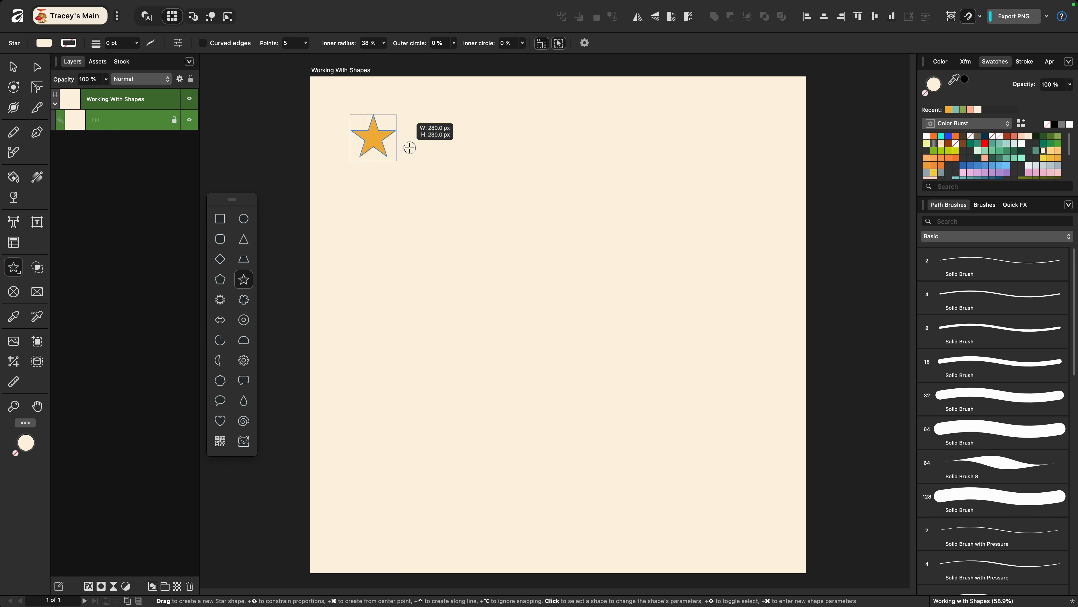
{"action": "mouse_move", "coordinate": [433, 174]}
{"action": "left_mouse_down"}
{"action": "mouse_move", "coordinate": [425, 170]}
{"action": "mouse_move", "coordinate": [446, 183]}
{"action": "mouse_move", "coordinate": [397, 150]}
{"action": "mouse_move", "coordinate": [436, 179]}
{"action": "mouse_move", "coordinate": [428, 174]}
{"action": "left_mouse_up"}
Step: Multiply the star being drawn into an evenly spaced grid of five columns and three rows
{"action": "key", "text": "Right"}
{"action": "key", "text": "Right"}
{"action": "key", "text": "Right"}
{"action": "key", "text": "Right"}
{"action": "key", "text": "Right"}
{"action": "key", "text": "Down"}
{"action": "key", "text": "Down"}
{"action": "key", "text": "Down"}
{"action": "key", "text": "Down"}
{"action": "key", "text": "Down"}
{"action": "key", "text": "Down"}
{"action": "key", "text": "Down"}
{"action": "key", "text": "Up"}
{"action": "key", "text": "Up"}
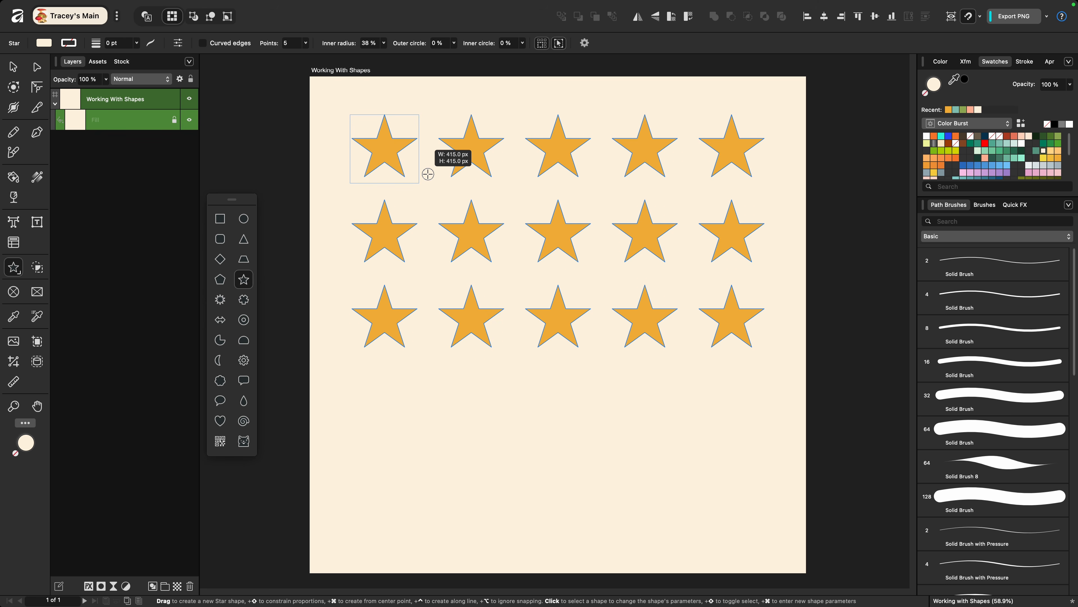
{"action": "left_click_drag", "start_coordinate": [428, 174], "coordinate": [428, 174]}
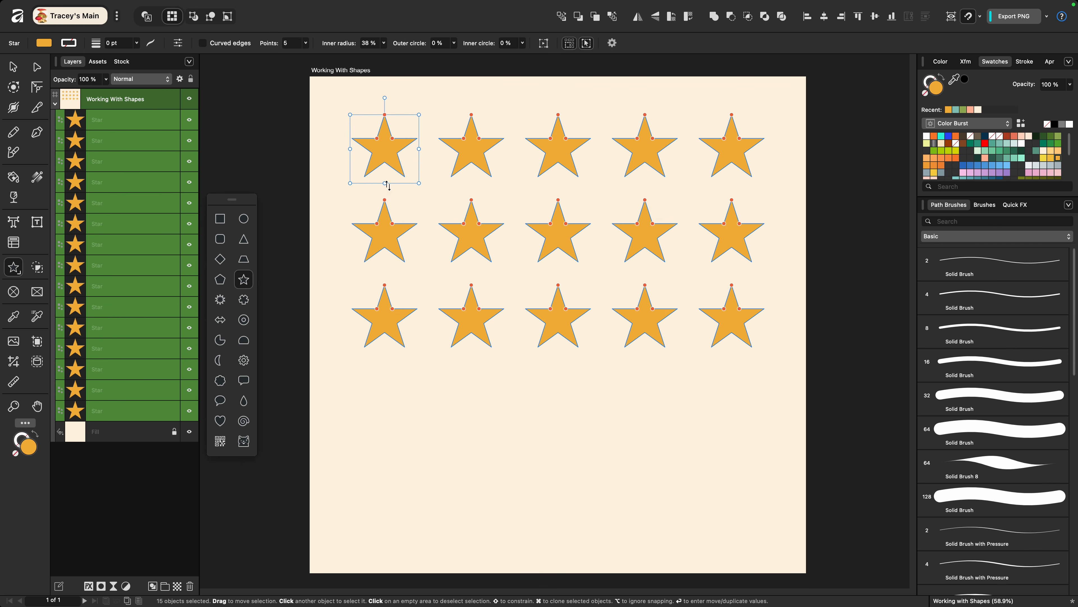
Step: Rotate all the selected stars together
{"action": "mouse_move", "coordinate": [384, 98]}
{"action": "left_mouse_down"}
{"action": "mouse_move", "coordinate": [430, 123]}
{"action": "mouse_move", "coordinate": [352, 116]}
{"action": "mouse_move", "coordinate": [421, 116]}
{"action": "mouse_move", "coordinate": [384, 110]}
{"action": "left_mouse_up"}
{"action": "left_click_drag", "start_coordinate": [384, 109], "coordinate": [385, 110]}
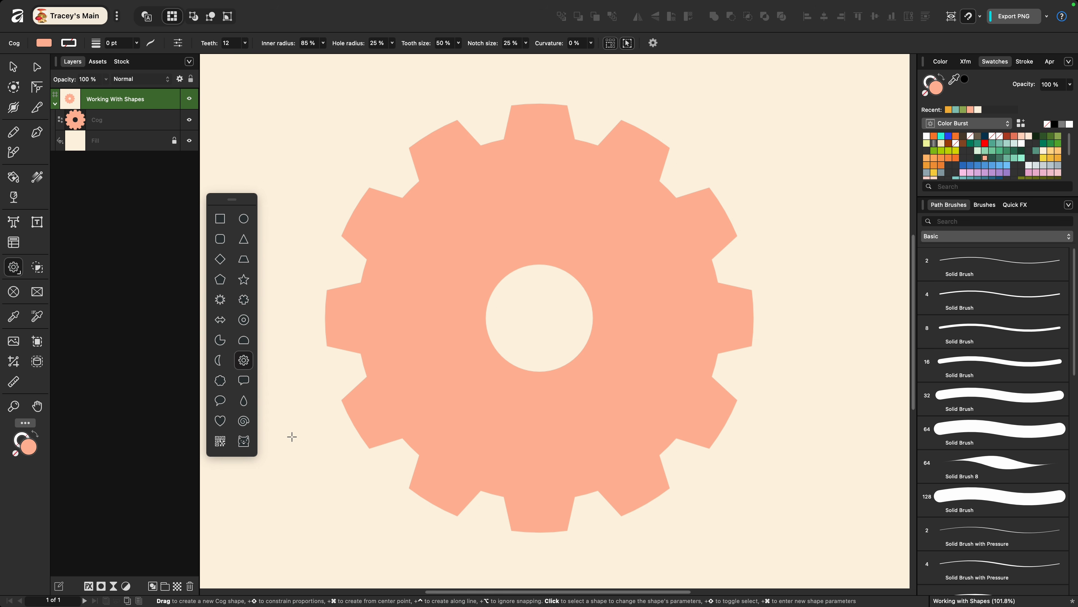
Step: Give the salmon cog 5 teeth and reduce its hole radius to 0 %
{"action": "left_click", "coordinate": [404, 399]}
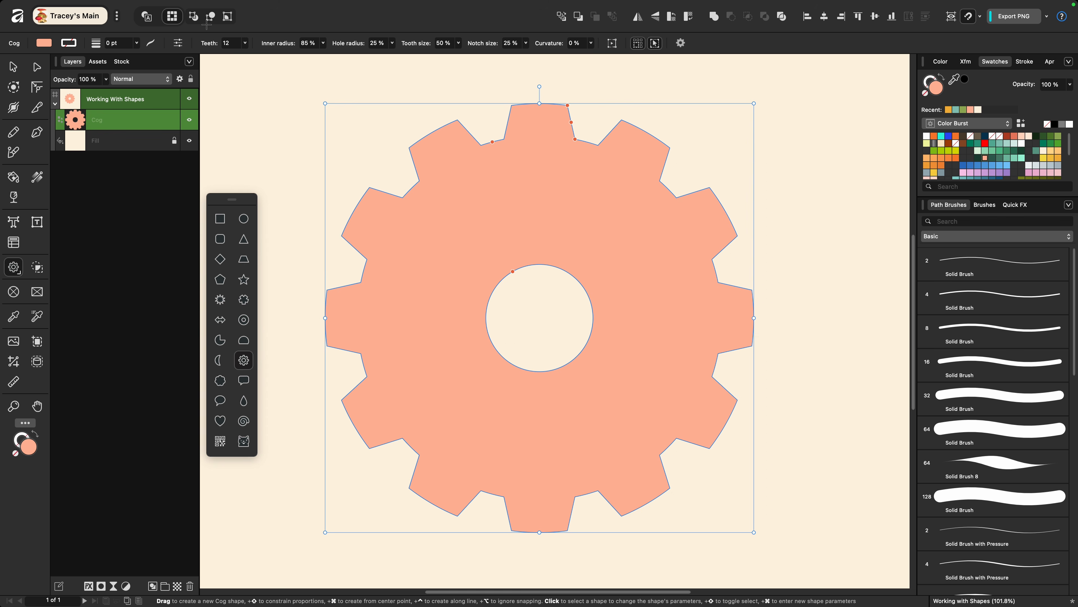
{"action": "left_click", "coordinate": [231, 43]}
{"action": "type", "text": "5"}
{"action": "key", "text": "Tab"}
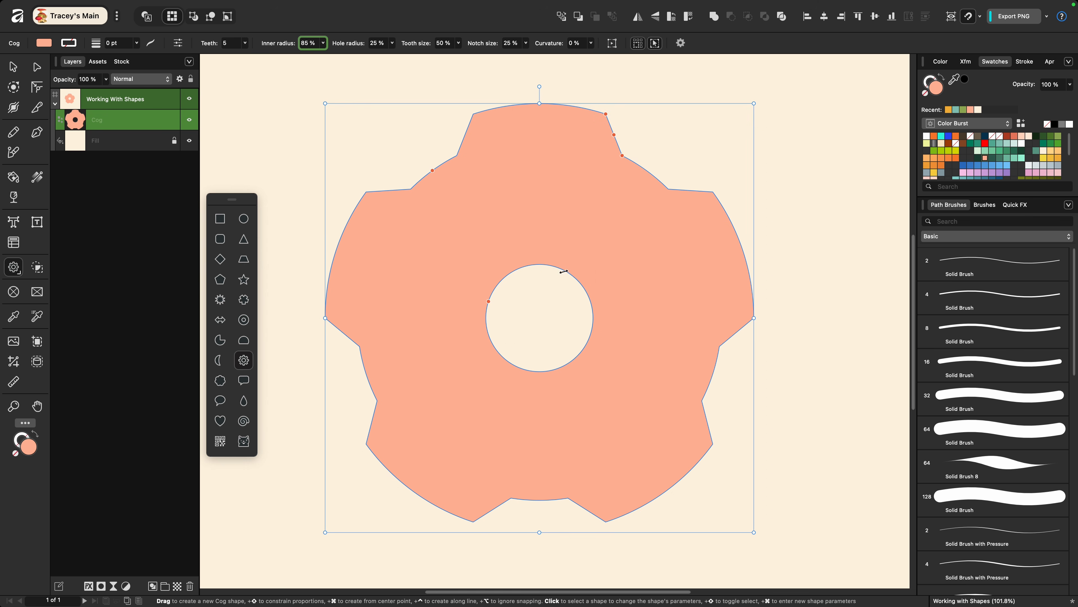
{"action": "left_click_drag", "start_coordinate": [489, 302], "coordinate": [559, 330]}
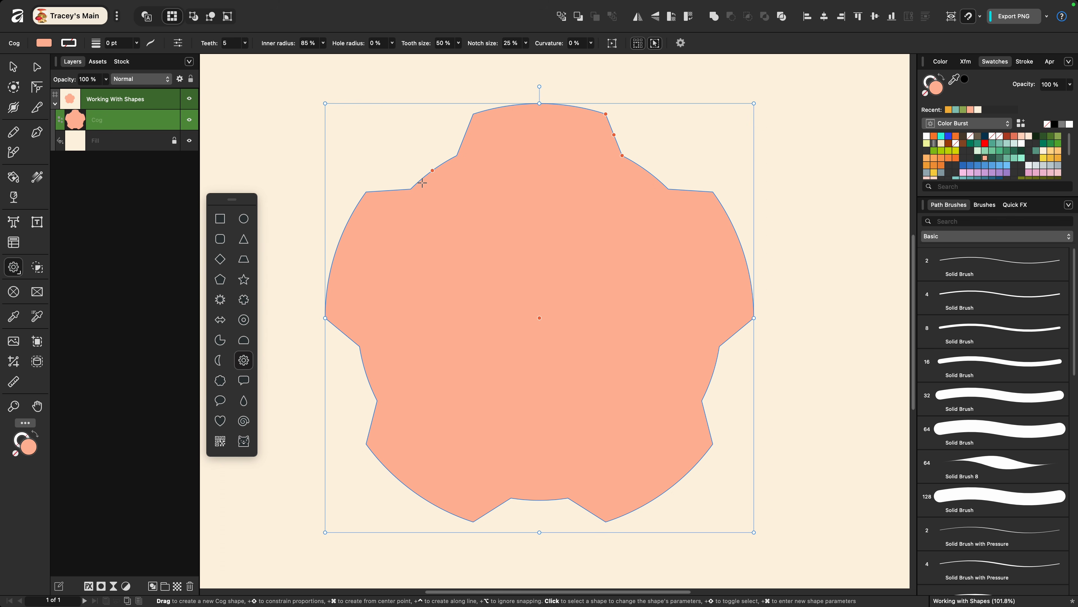
Step: Shape the cog into a flower with tooth size and notch size 0 %, curvature 100 % and inner radius 38 %
{"action": "left_click_drag", "start_coordinate": [623, 156], "coordinate": [652, 170]}
{"action": "left_click_drag", "start_coordinate": [605, 114], "coordinate": [540, 103]}
{"action": "left_click_drag", "start_coordinate": [594, 137], "coordinate": [600, 121]}
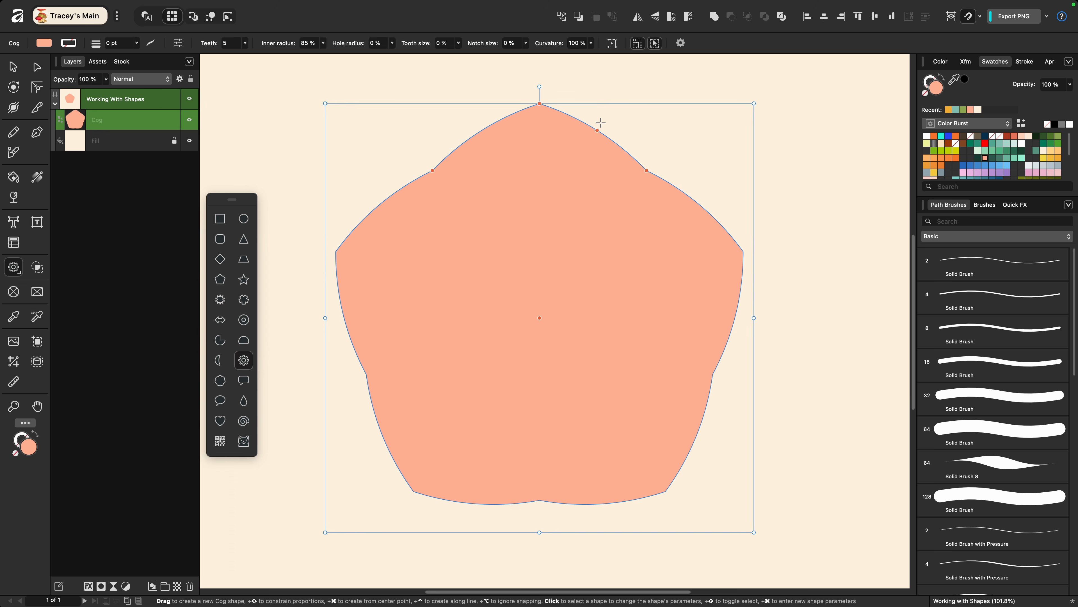
{"action": "left_click_drag", "start_coordinate": [432, 170], "coordinate": [473, 266]}
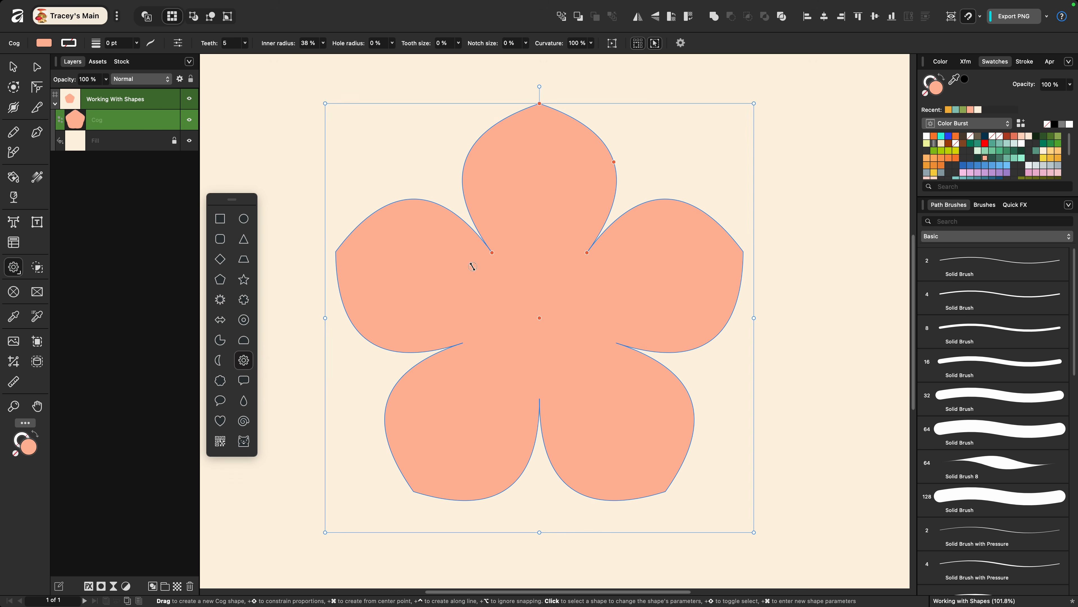
{"action": "left_click", "coordinate": [309, 398]}
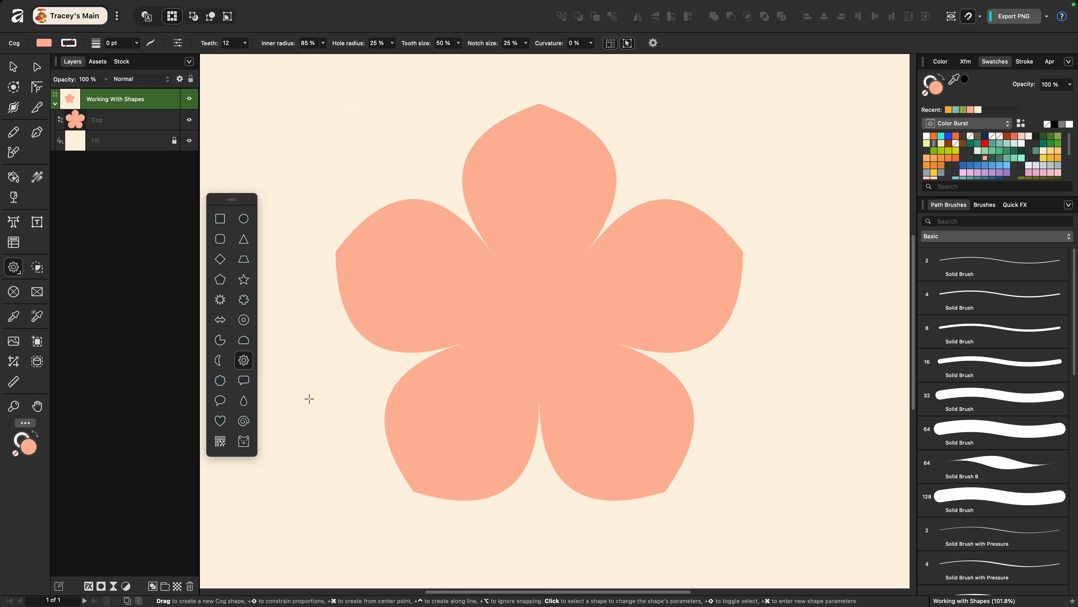
Step: Set the flower's number of teeth to 8, giving it eight petals
{"action": "left_click", "coordinate": [414, 307]}
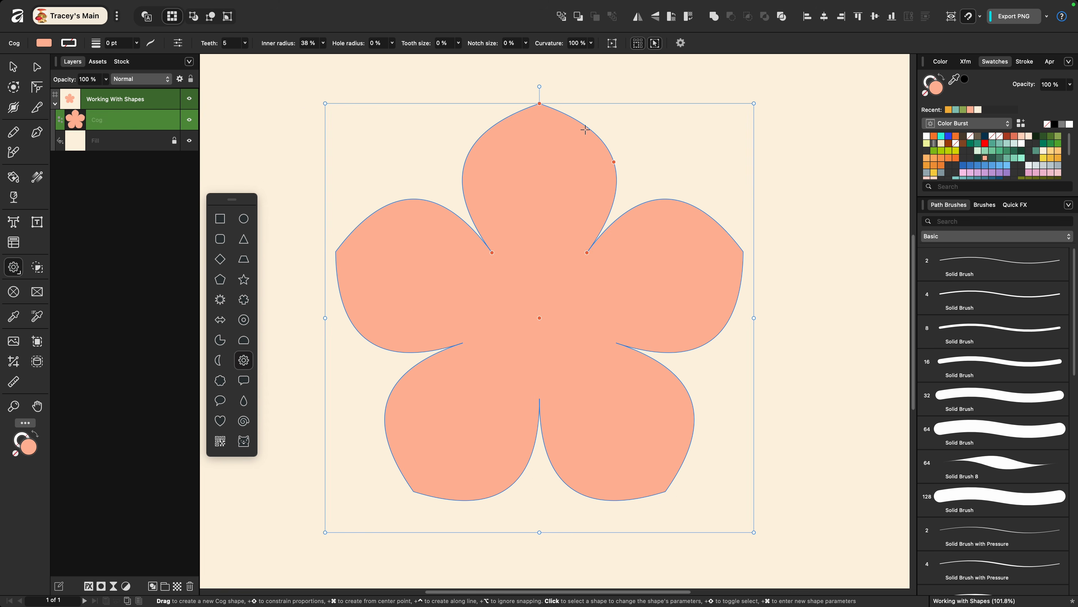
{"action": "left_click_drag", "start_coordinate": [214, 46], "coordinate": [213, 46]}
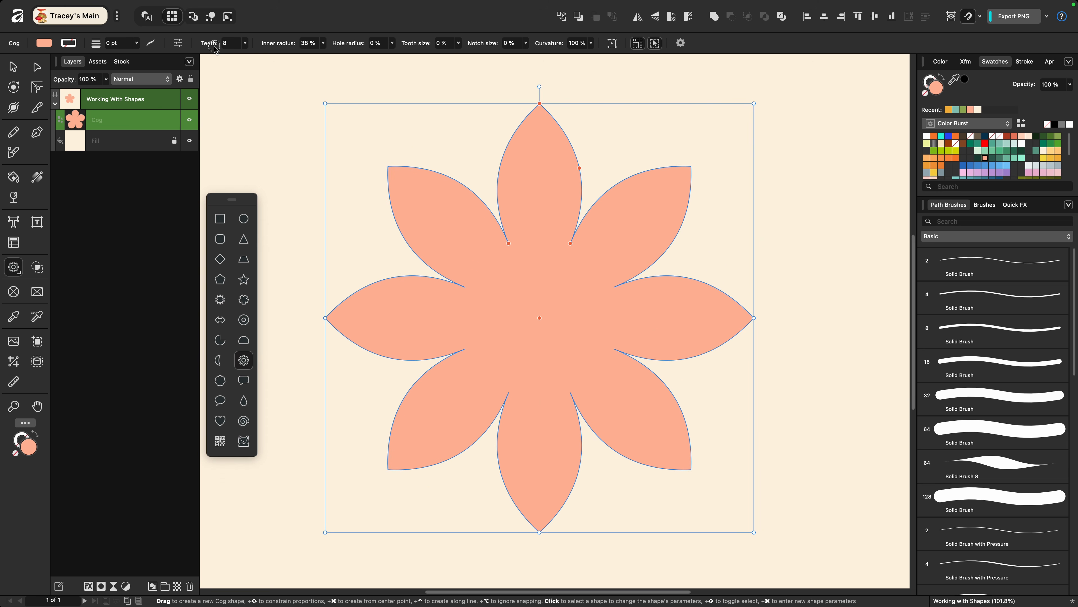
{"action": "left_click", "coordinate": [260, 153]}
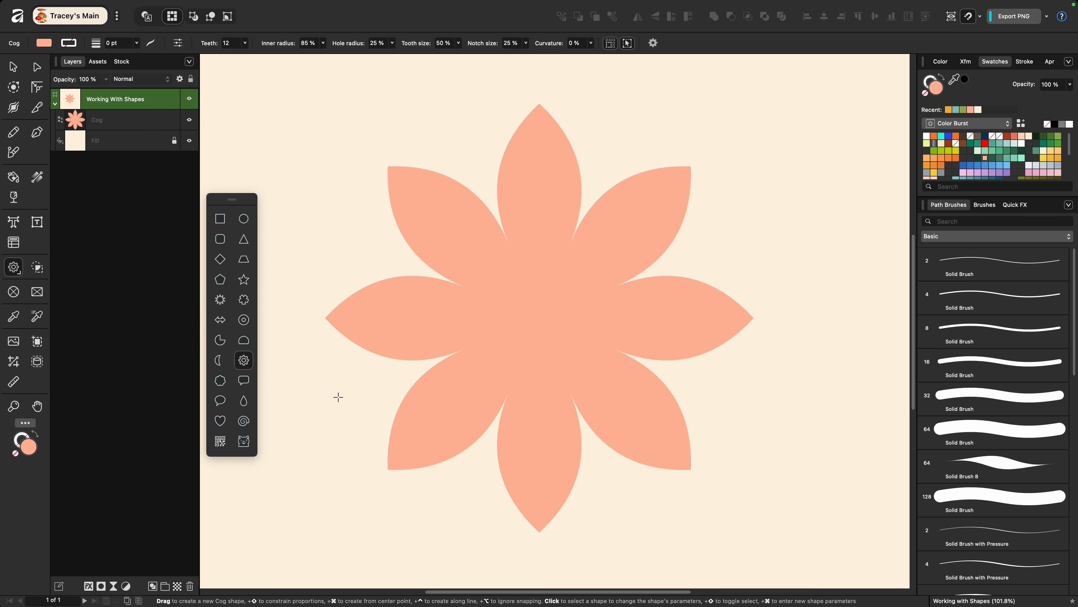
Step: Compare the flower's handles when it is selected with the Move tool, the Node tool and the Cog tool
{"action": "left_click", "coordinate": [13, 66]}
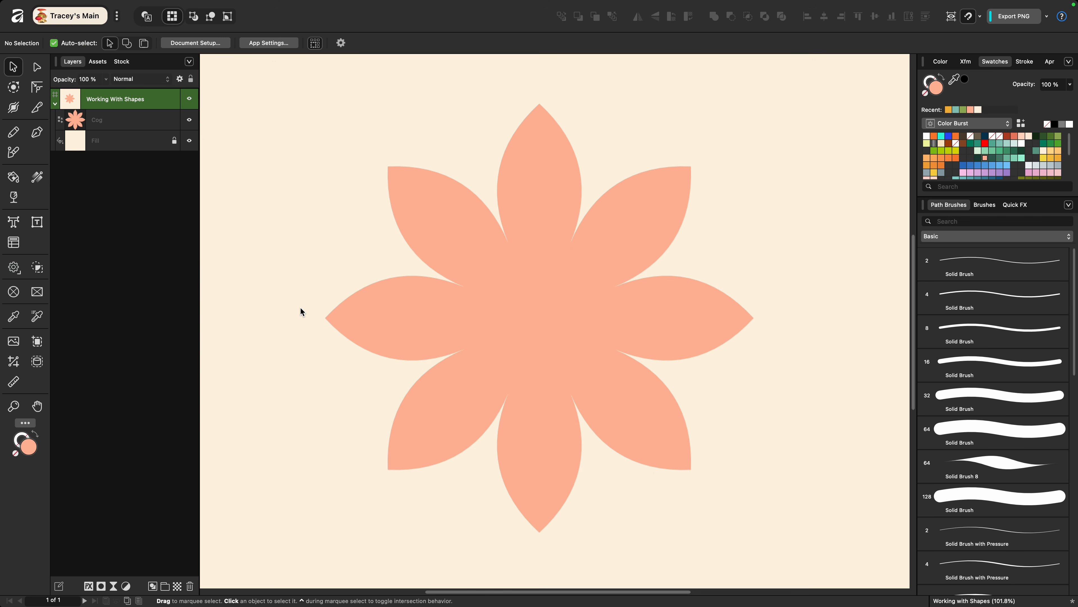
{"action": "left_click", "coordinate": [360, 318]}
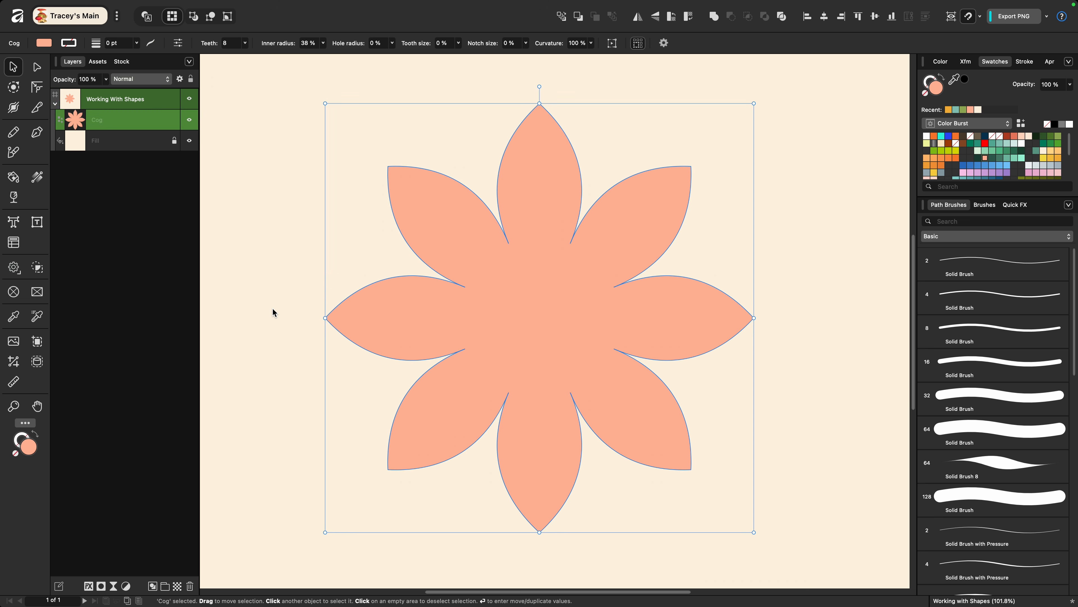
{"action": "key", "text": "a"}
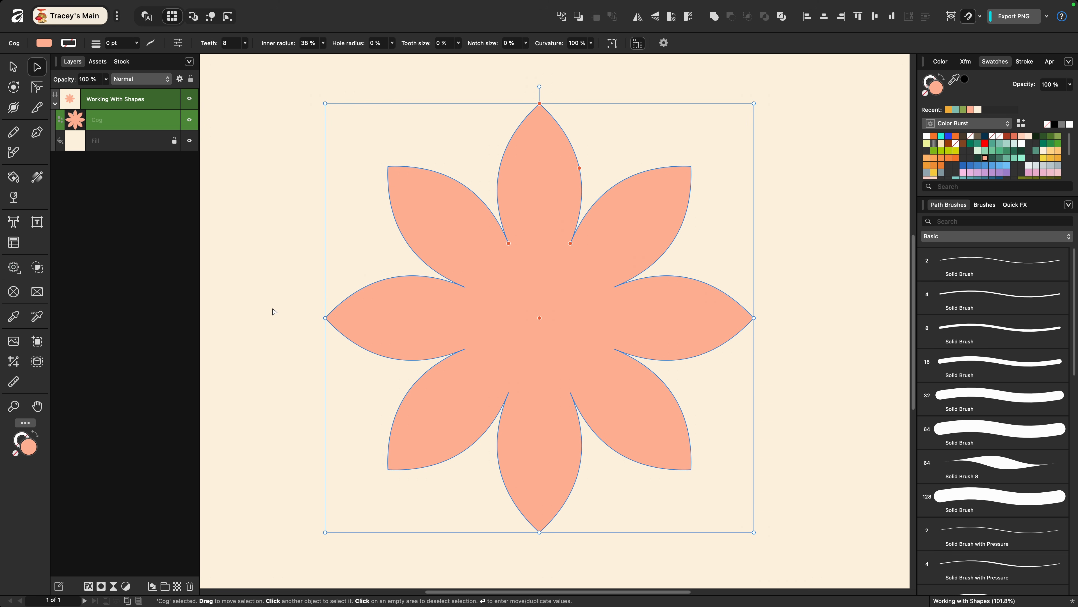
{"action": "key", "text": "m"}
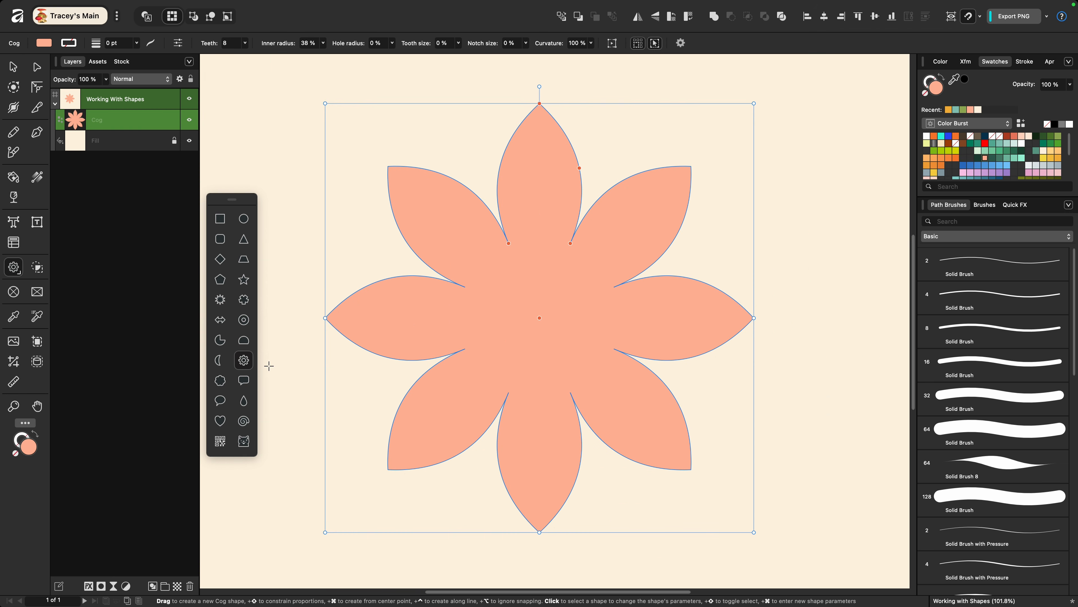
Step: Try the first cog preset on the flower and undo it, moving the floating shape palette clear of the presets
{"action": "left_click", "coordinate": [179, 46]}
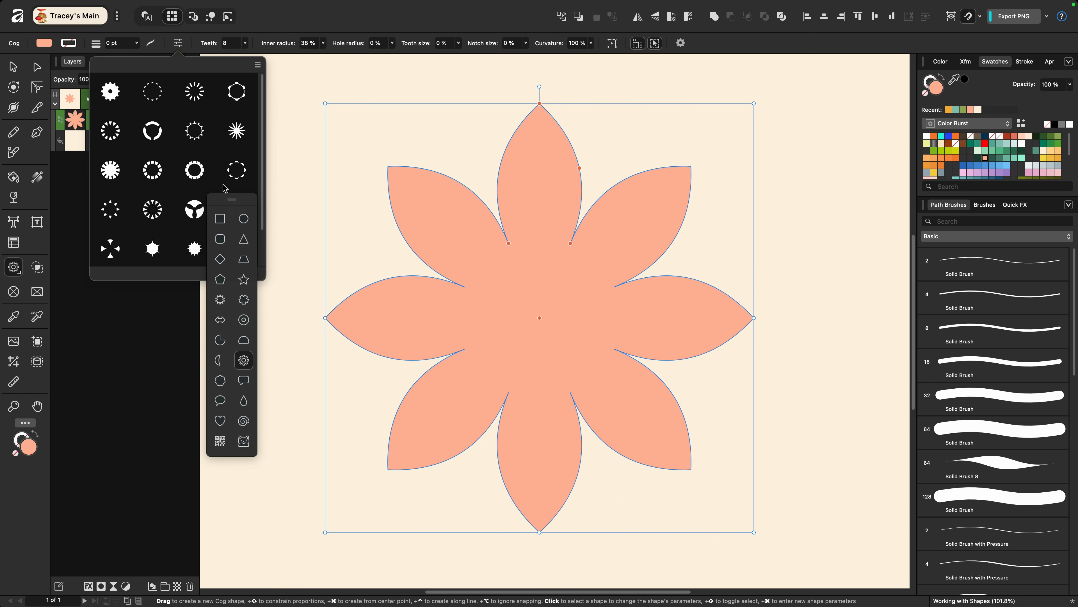
{"action": "left_click_drag", "start_coordinate": [234, 200], "coordinate": [307, 340]}
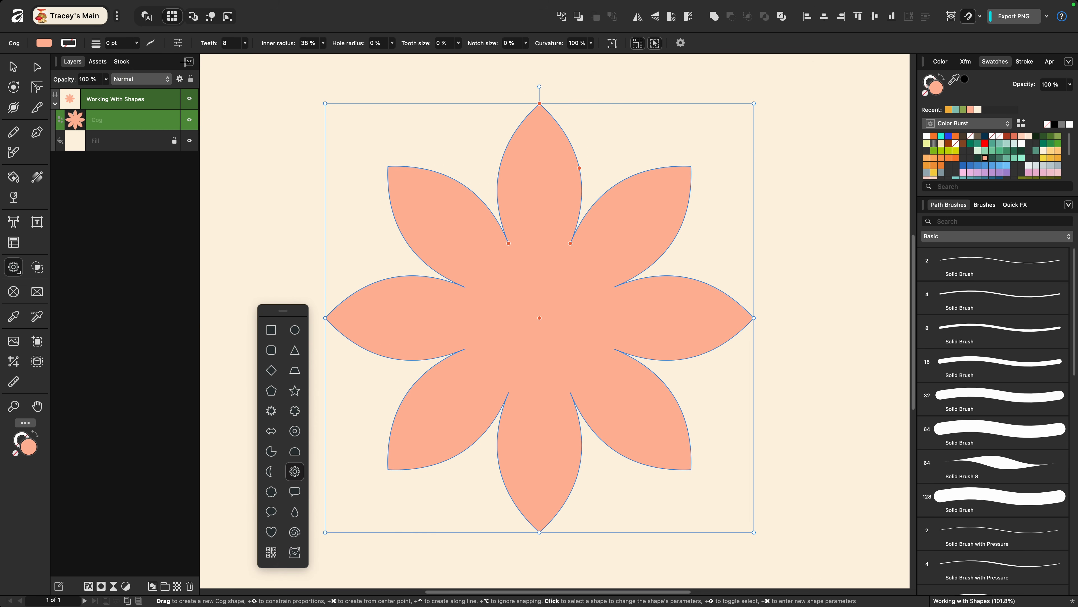
{"action": "left_click", "coordinate": [178, 43]}
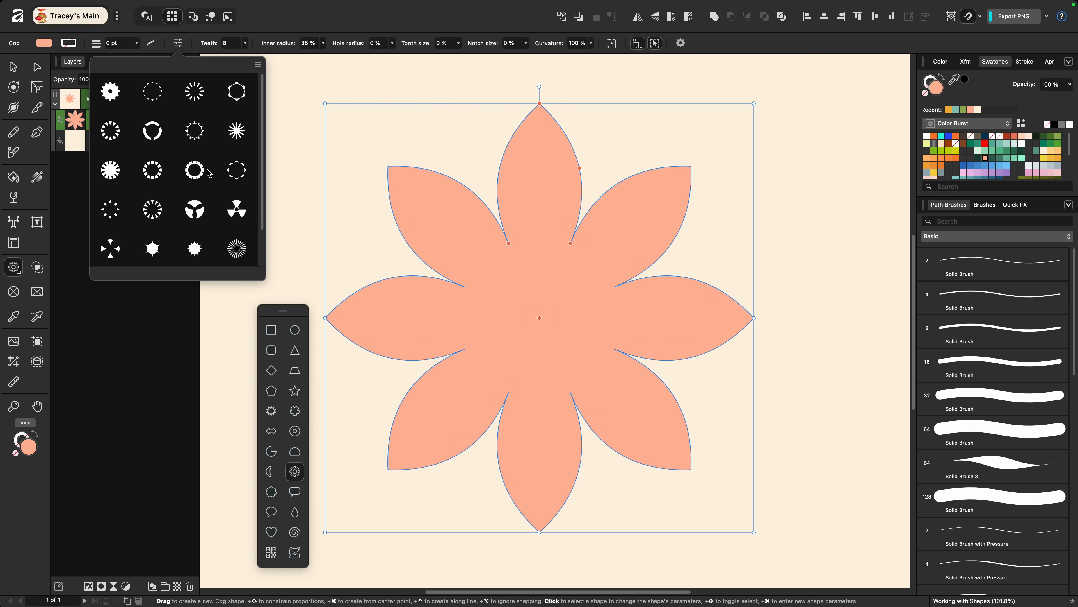
{"action": "left_click", "coordinate": [115, 95]}
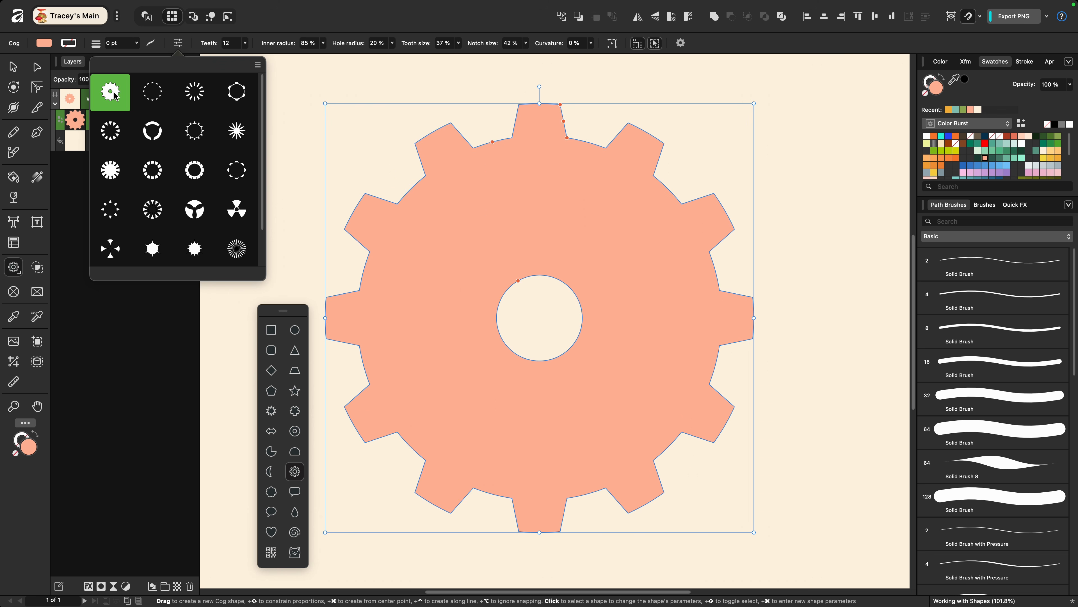
{"action": "key", "text": "super+z"}
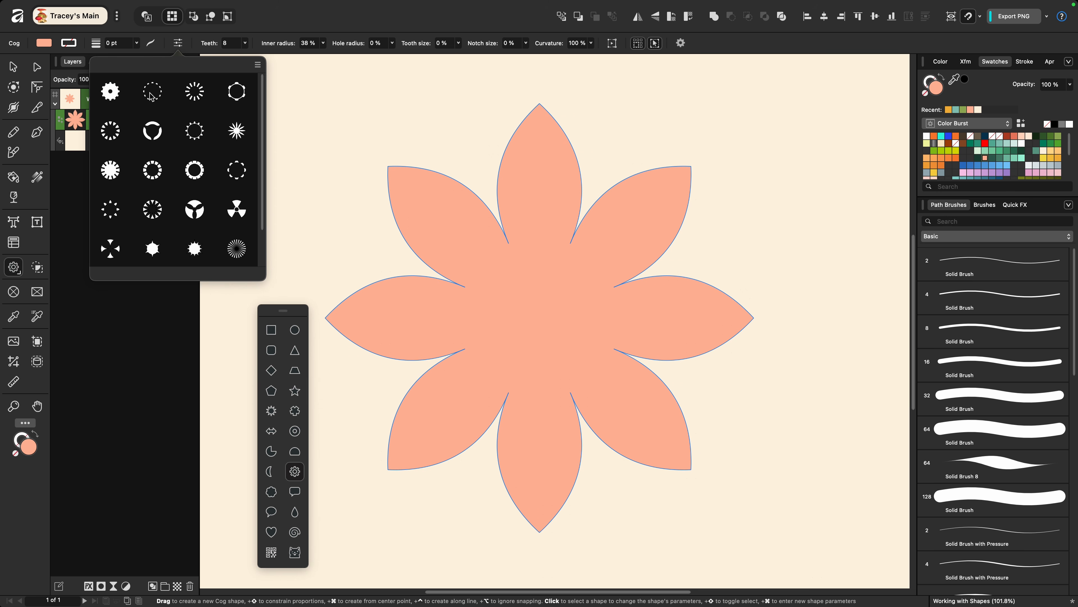
{"action": "left_click", "coordinate": [536, 181]}
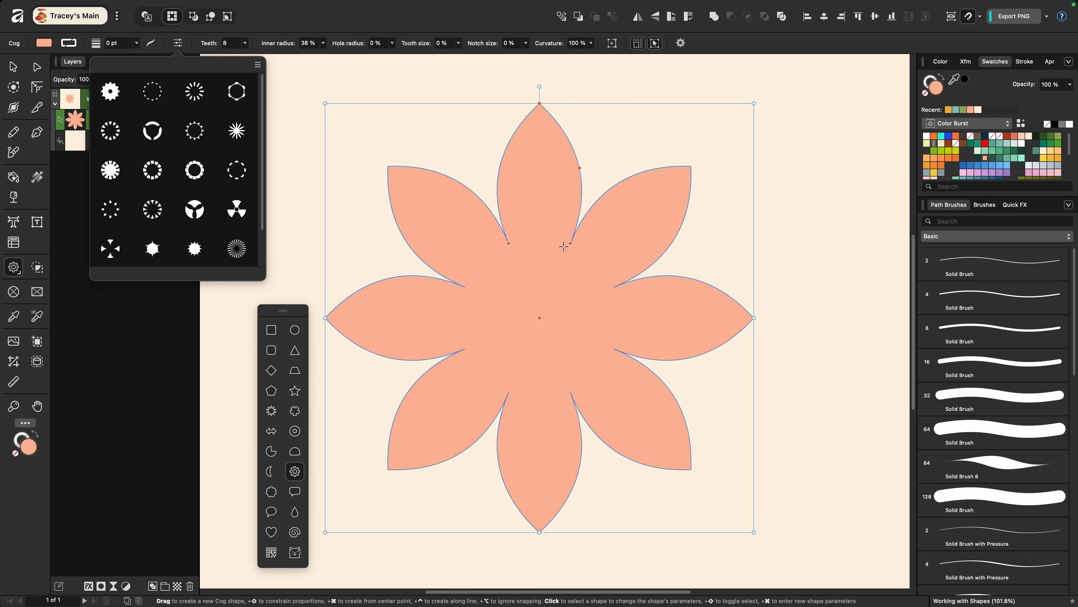
Step: Examine the options for creating a preset from the flower and browse the saved shapes in the preset manager
{"action": "left_click", "coordinate": [258, 65]}
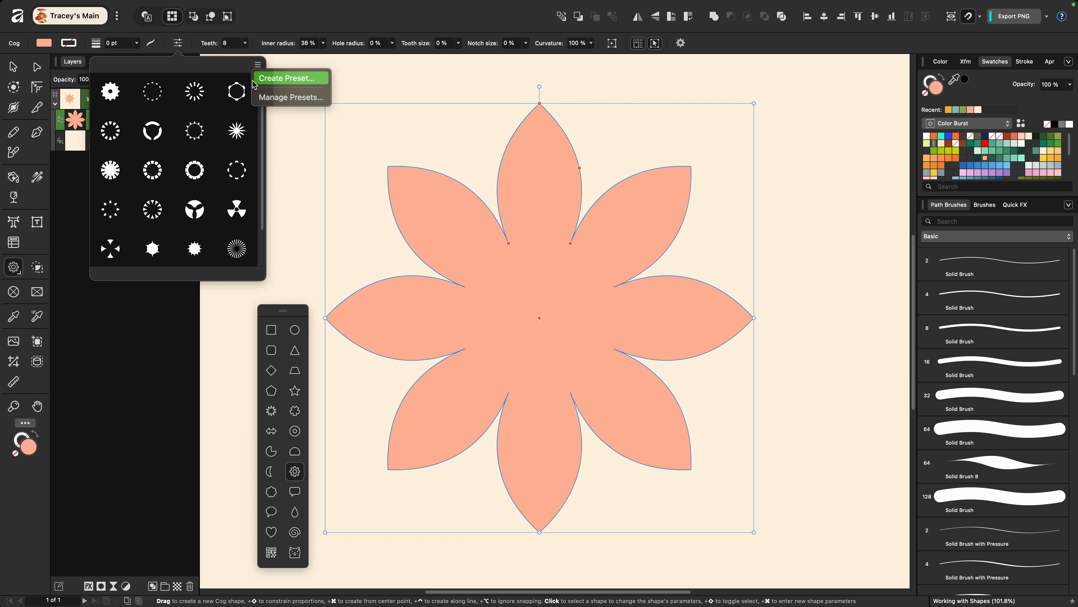
{"action": "left_click", "coordinate": [284, 79]}
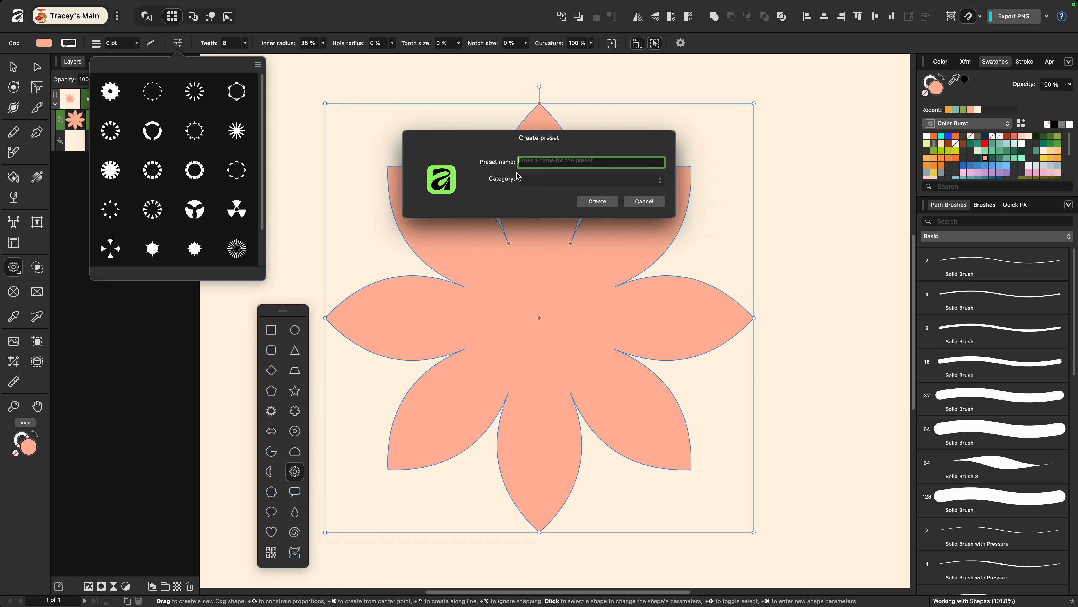
{"action": "left_click", "coordinate": [644, 201]}
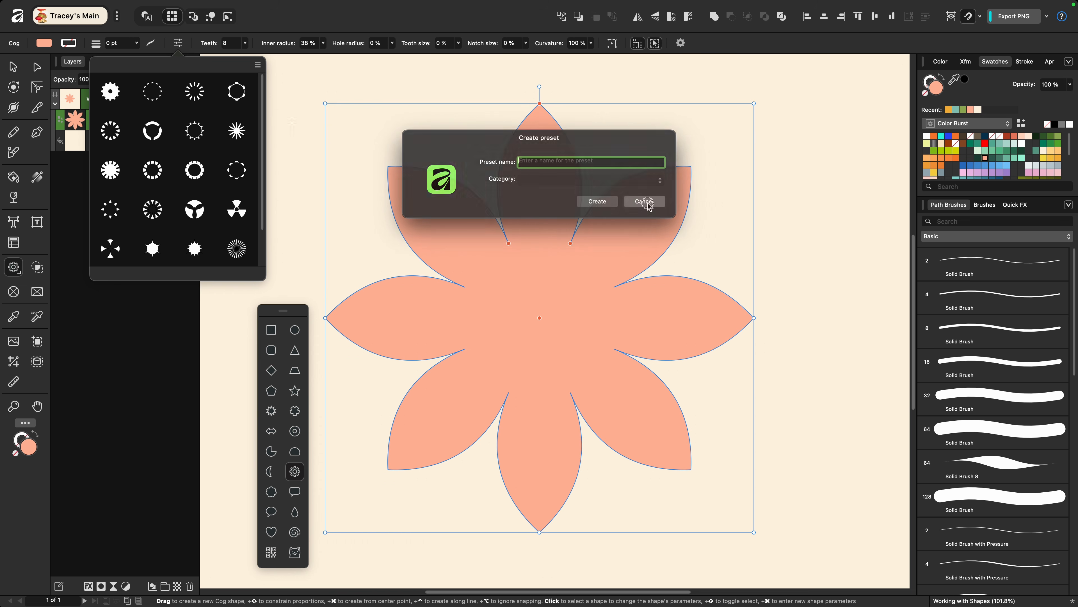
{"action": "left_click", "coordinate": [257, 64]}
{"action": "left_click", "coordinate": [274, 98]}
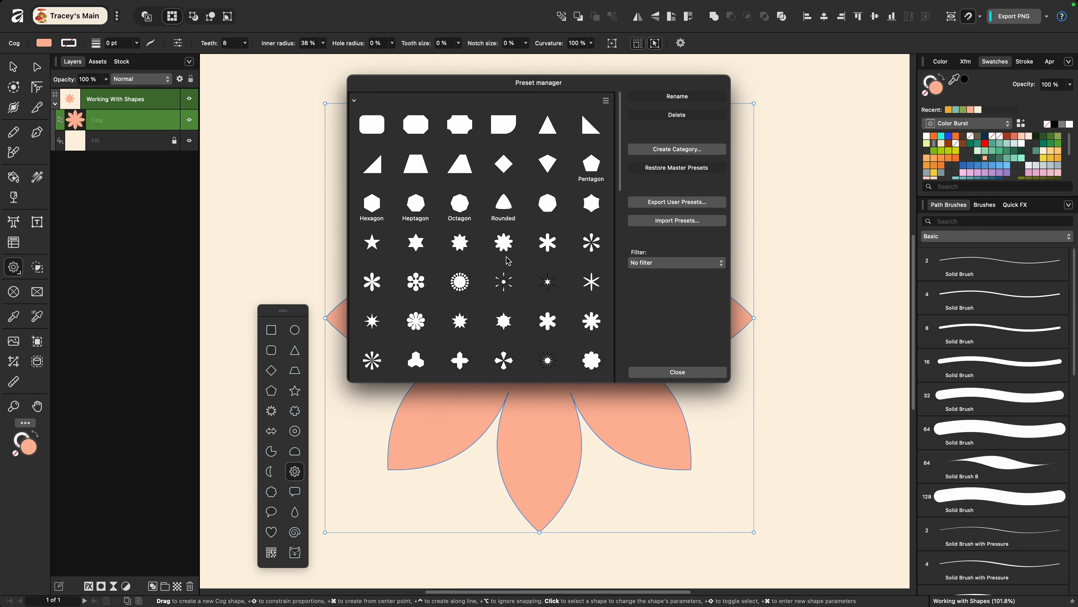
{"action": "scroll", "coordinate": [508, 261], "scroll_direction": "down", "scroll_amount": 3}
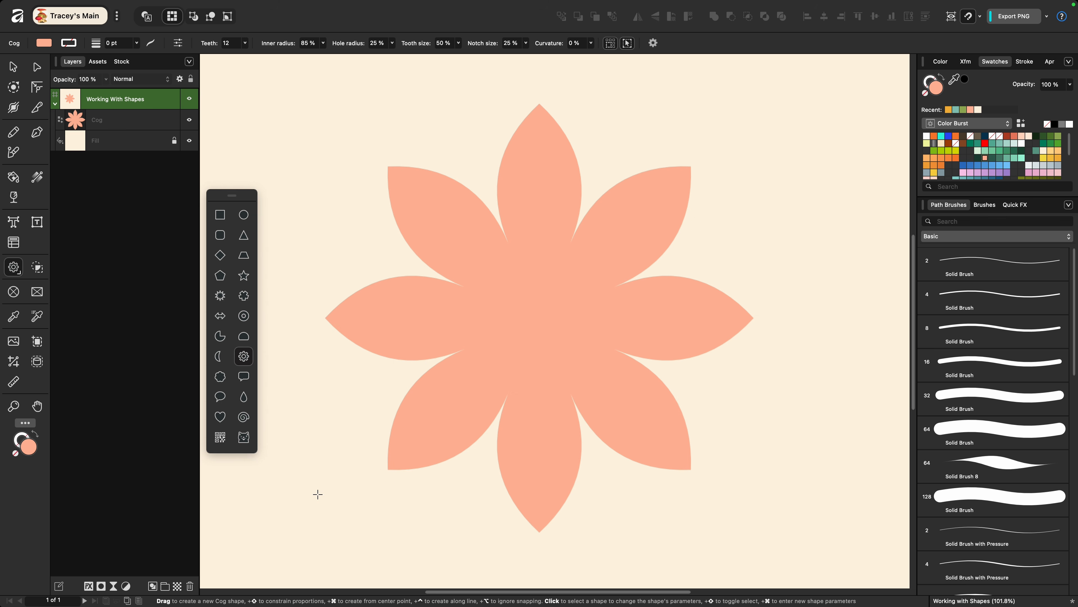
Step: Convert the eight-petal flower from an editable cog shape to curves
{"action": "left_click", "coordinate": [517, 425]}
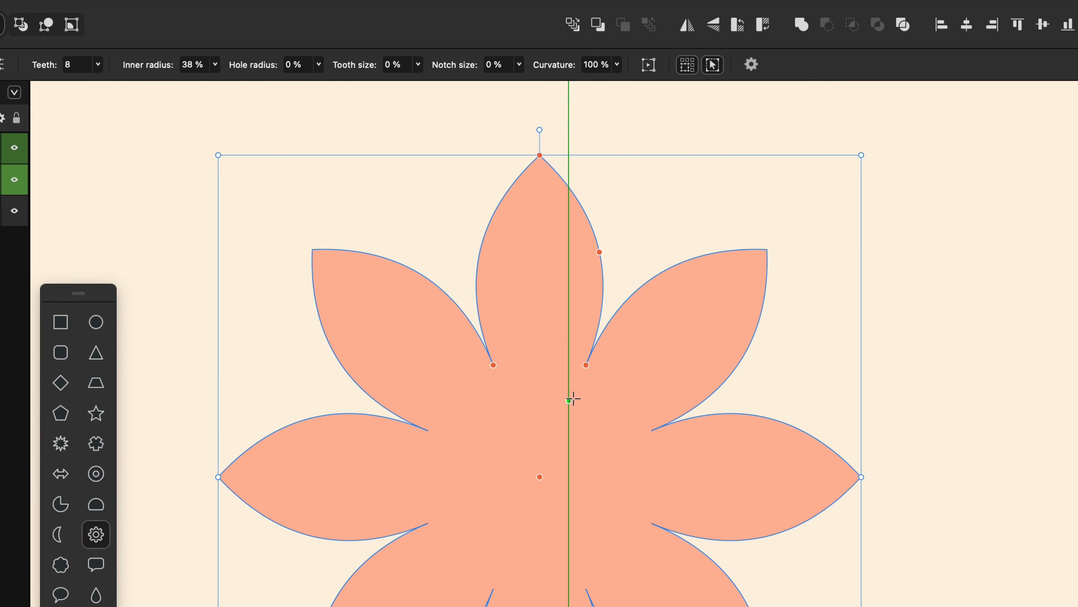
{"action": "right_click", "coordinate": [558, 321]}
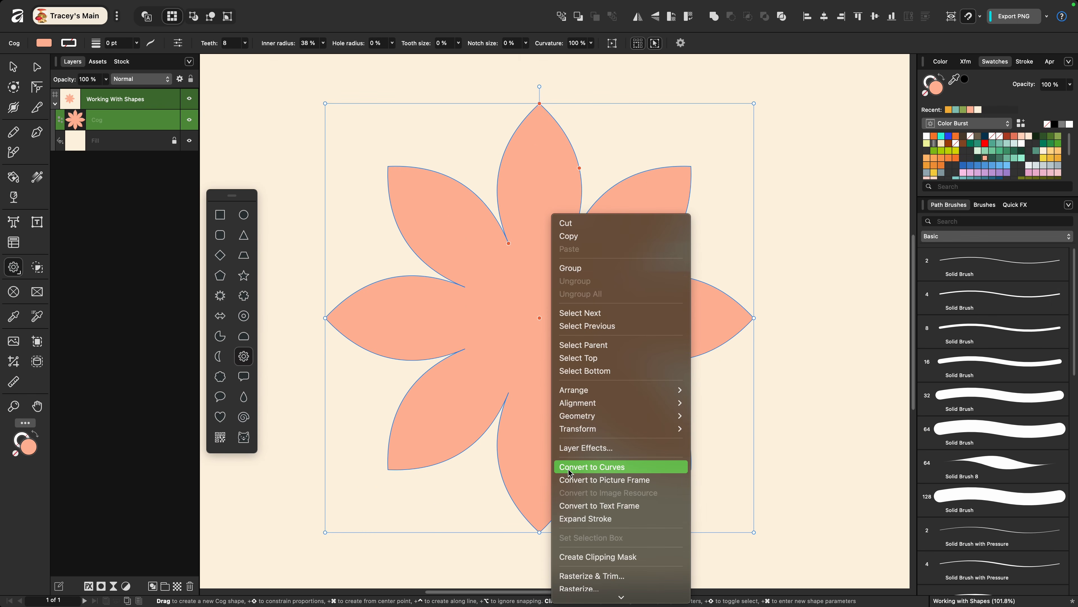
{"action": "left_click", "coordinate": [280, 19]}
{"action": "left_click", "coordinate": [208, 7]}
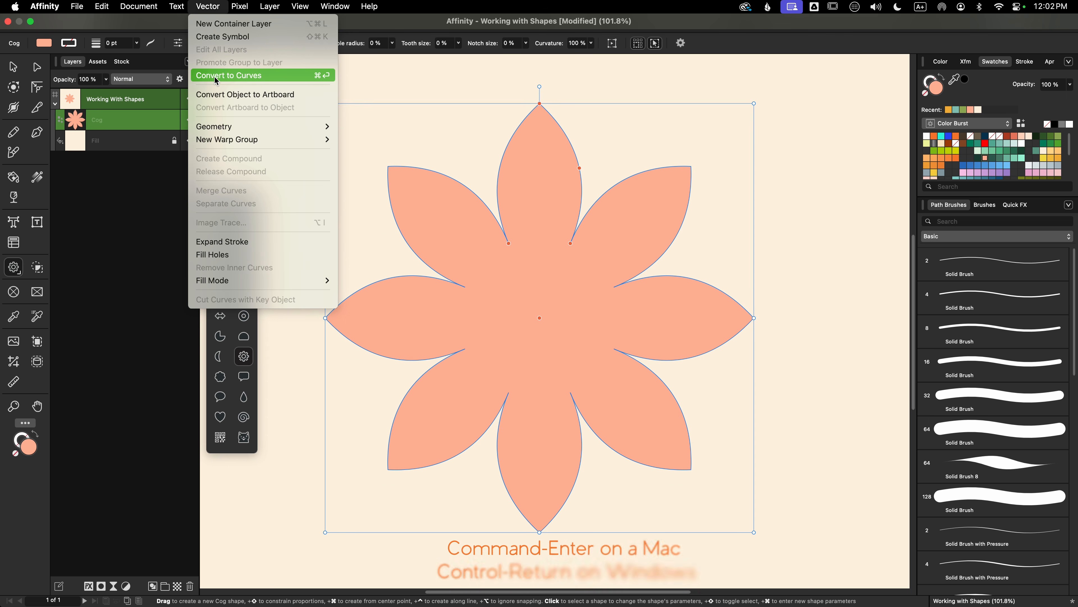
{"action": "left_click", "coordinate": [383, 70]}
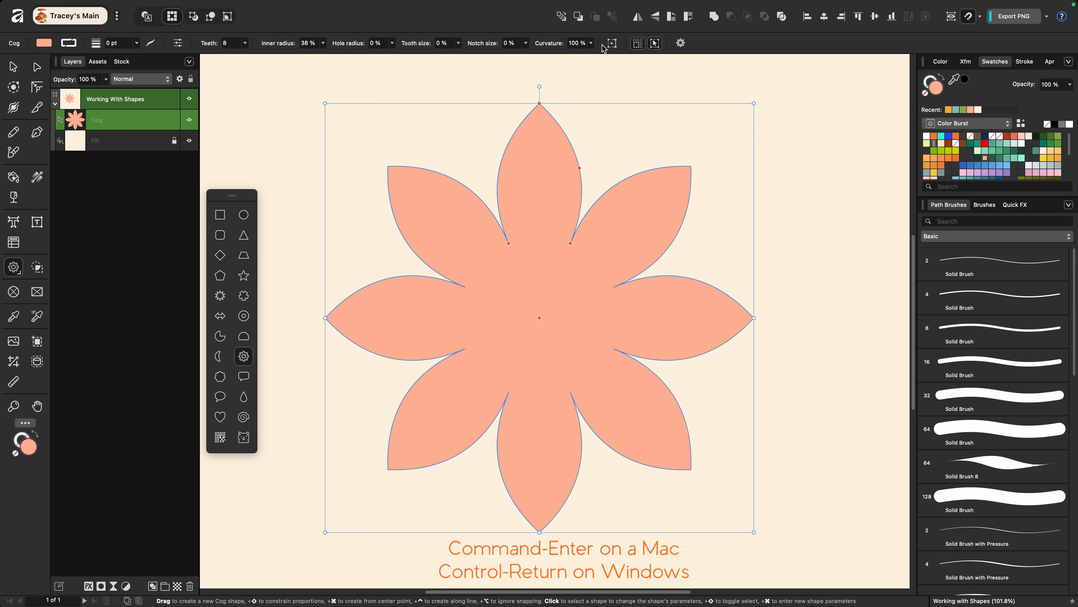
{"action": "left_click", "coordinate": [612, 43]}
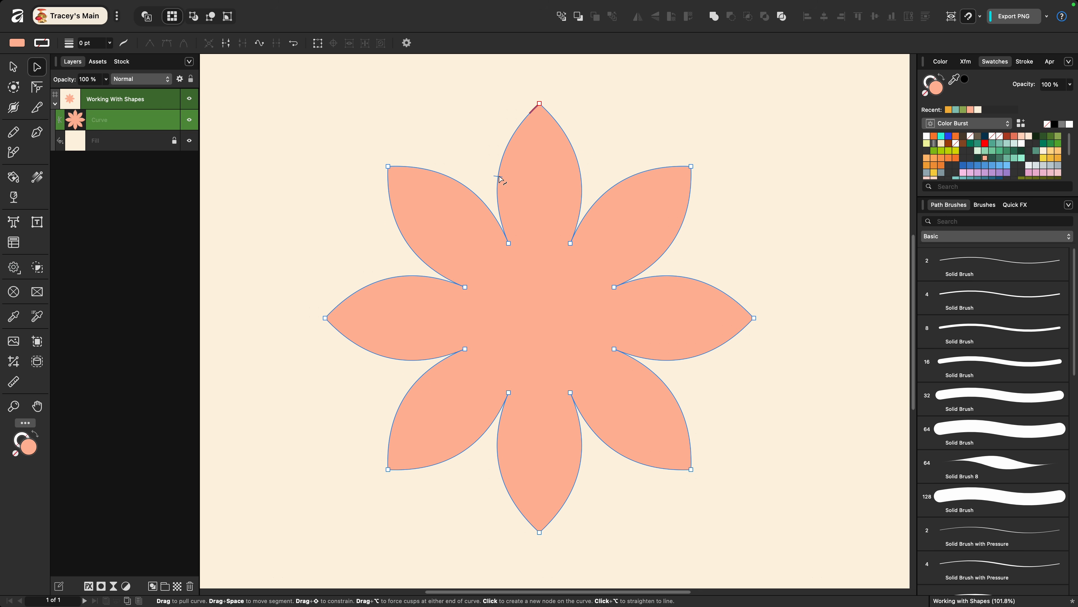
Step: Widen the top petal's left edge, pull the node between the top and upper-right petals outward, and bulge the upper-right petal's outer edge
{"action": "mouse_move", "coordinate": [502, 166]}
{"action": "left_mouse_down"}
{"action": "mouse_move", "coordinate": [497, 156]}
{"action": "mouse_move", "coordinate": [465, 170]}
{"action": "mouse_move", "coordinate": [505, 176]}
{"action": "mouse_move", "coordinate": [484, 169]}
{"action": "left_mouse_up"}
{"action": "left_click", "coordinate": [508, 243]}
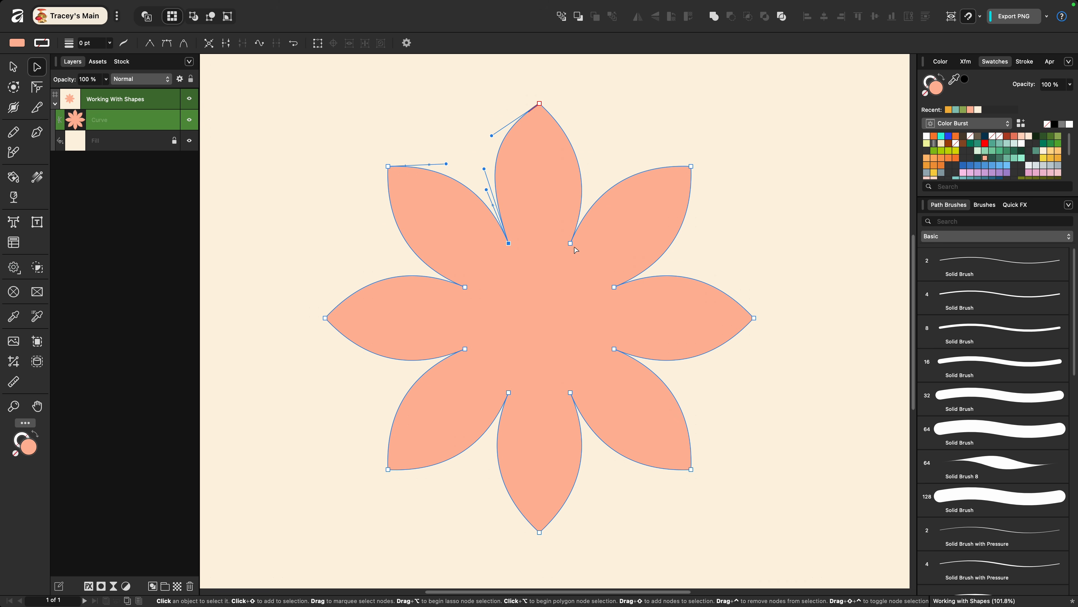
{"action": "left_click_drag", "start_coordinate": [570, 243], "coordinate": [574, 229]}
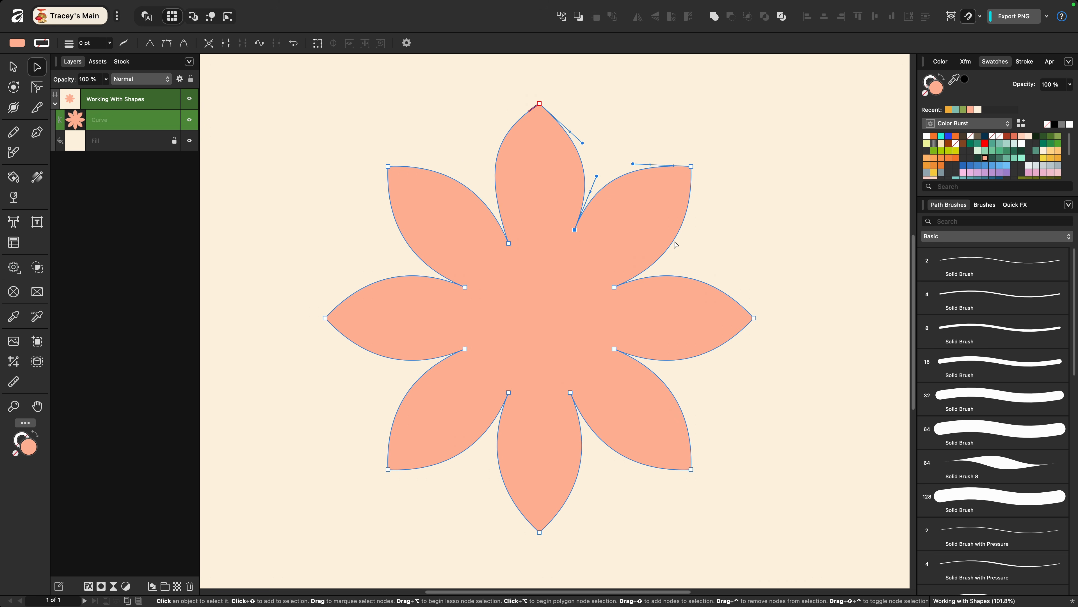
{"action": "left_click_drag", "start_coordinate": [672, 236], "coordinate": [681, 237]}
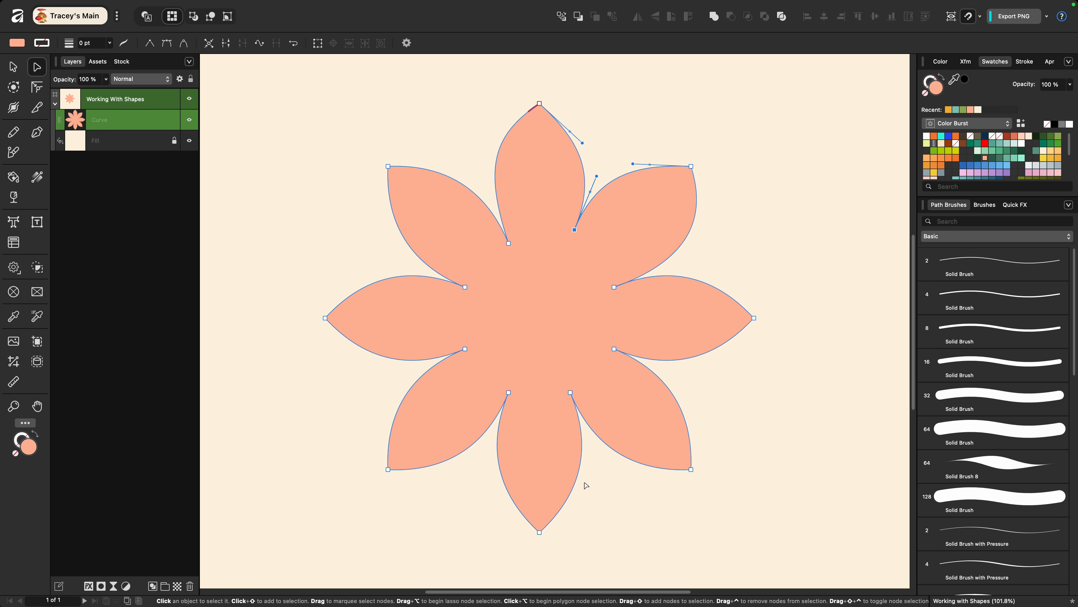
Step: Bulge the bottom petal's right edge and pull its tip node down and to the left
{"action": "left_click_drag", "start_coordinate": [575, 486], "coordinate": [587, 495]}
{"action": "right_click", "coordinate": [526, 527]}
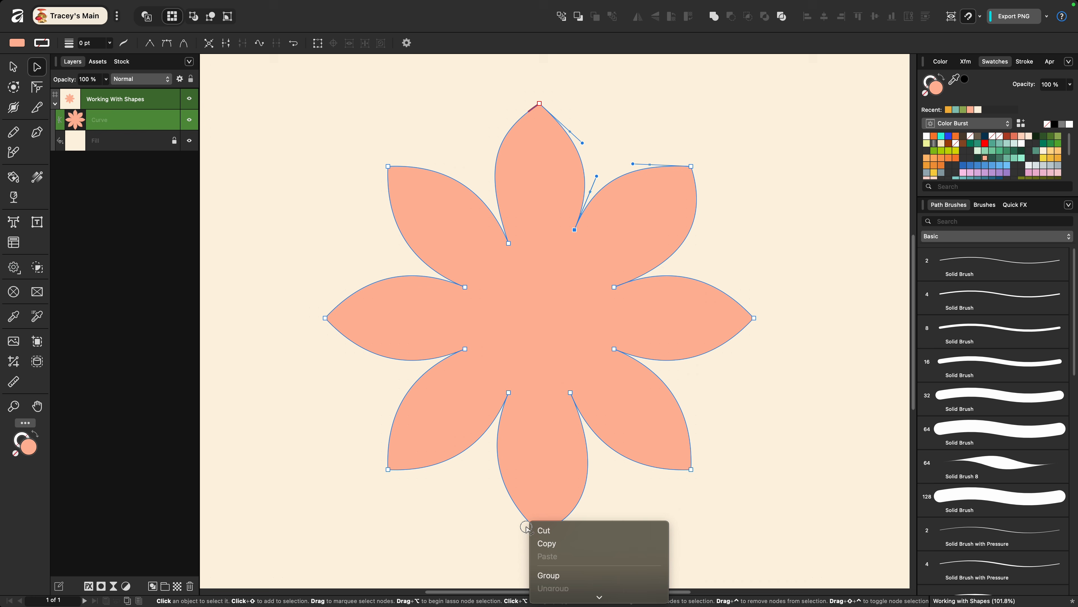
{"action": "left_click", "coordinate": [498, 535]}
{"action": "left_click_drag", "start_coordinate": [539, 533], "coordinate": [523, 548]}
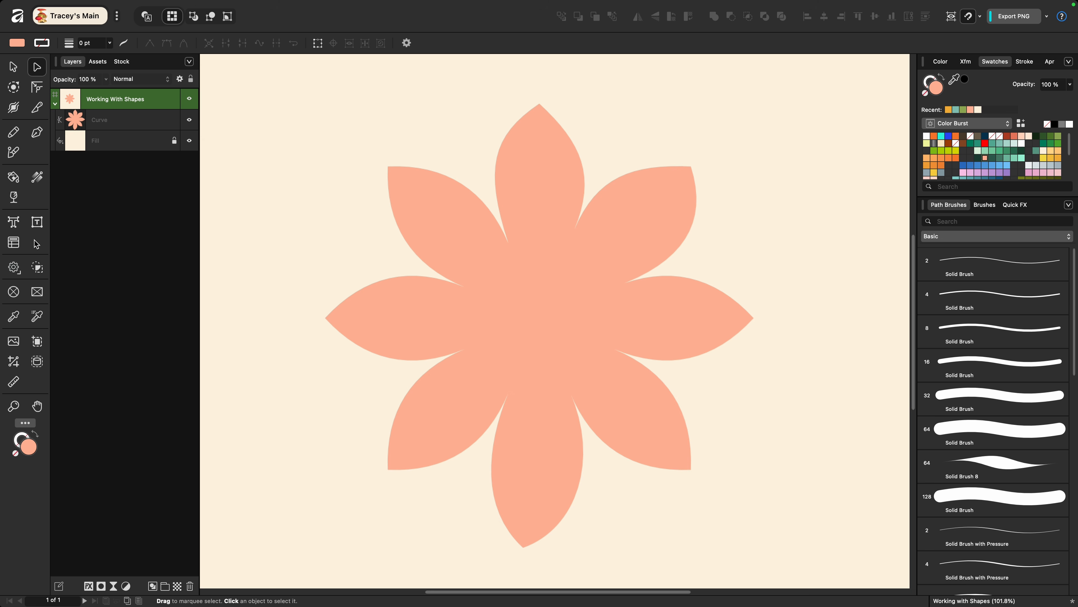
{"action": "left_click", "coordinate": [576, 349]}
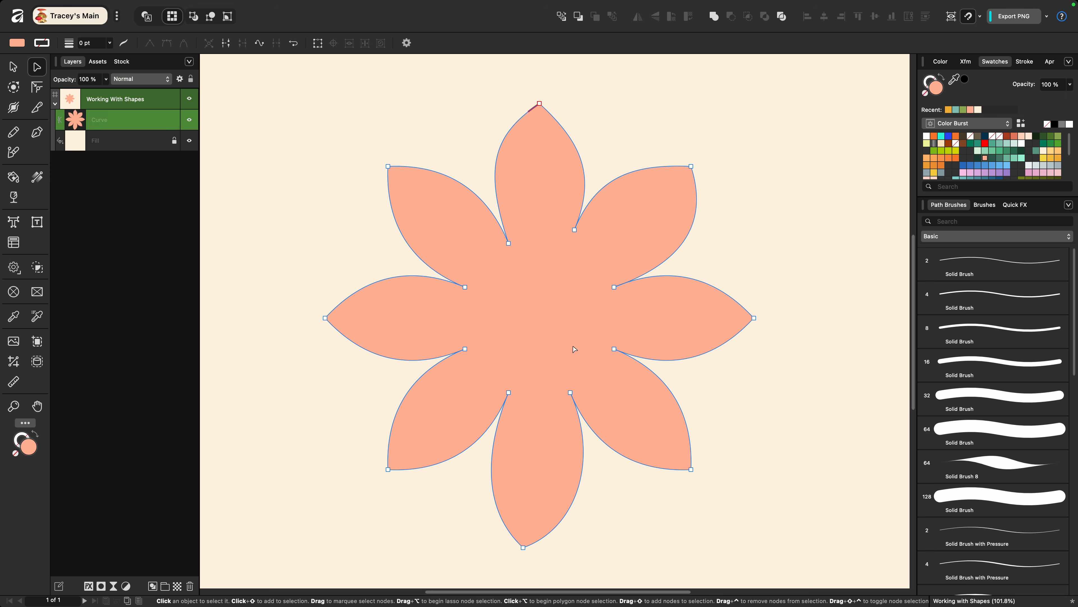
Step: Convert the edited eight-petal flower curve to a picture frame
{"action": "key", "text": "v"}
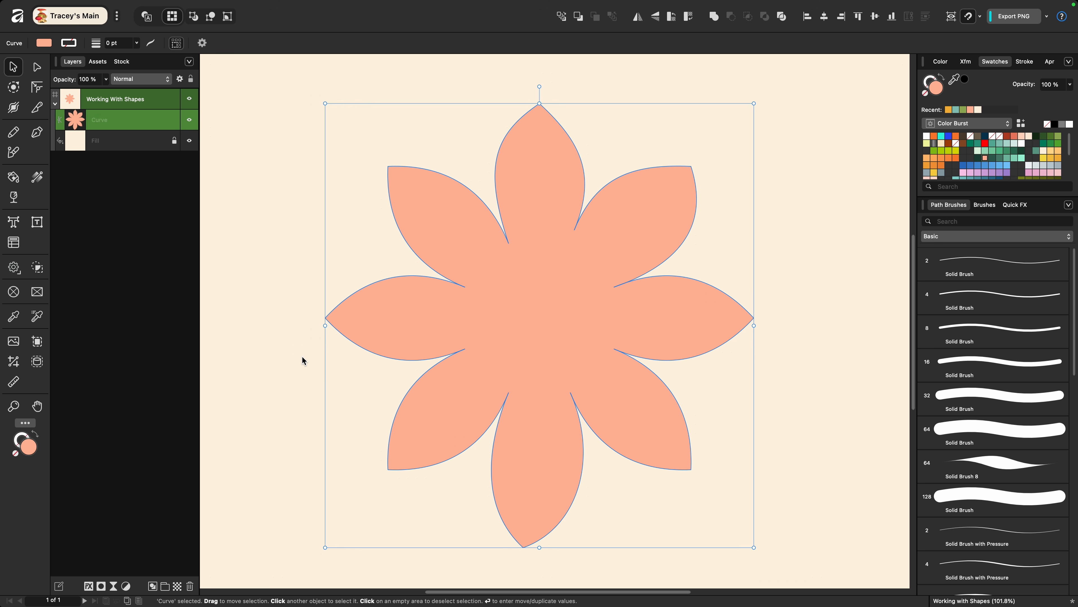
{"action": "right_click", "coordinate": [523, 326]}
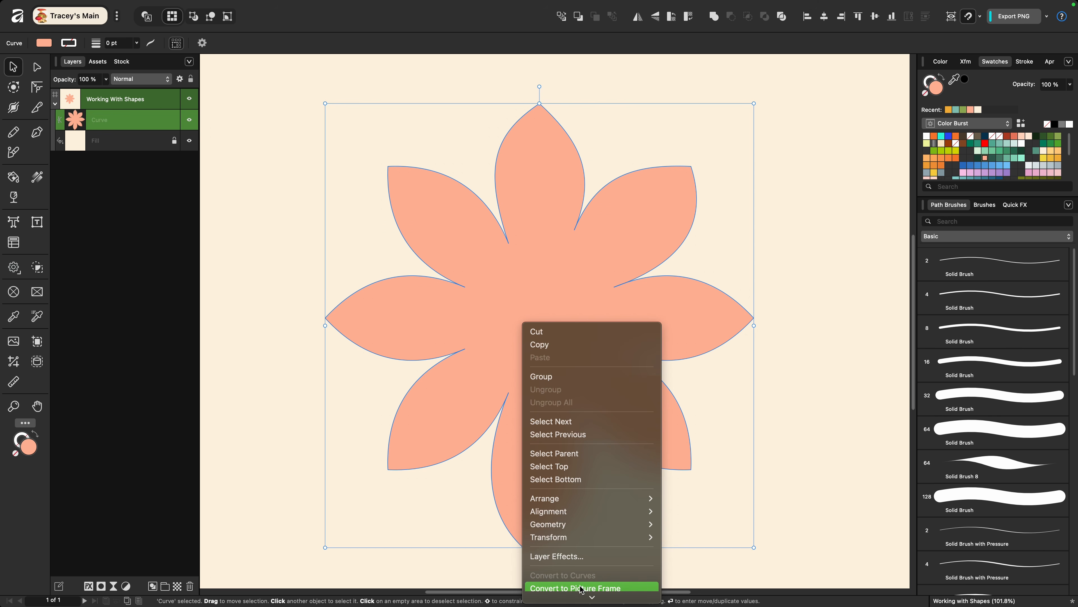
{"action": "left_click", "coordinate": [265, 20]}
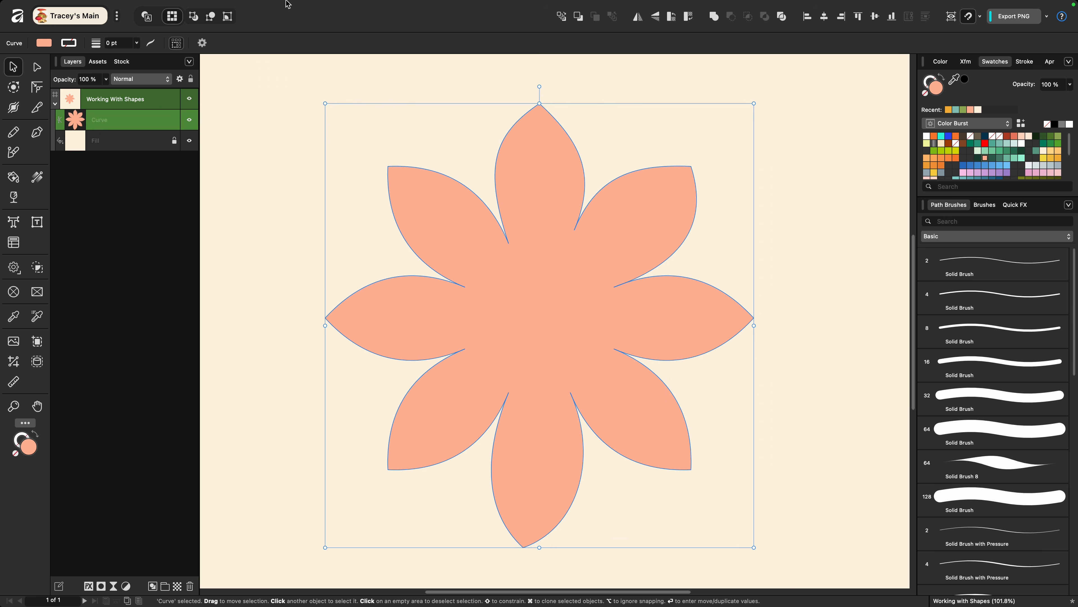
{"action": "left_click", "coordinate": [272, 7]}
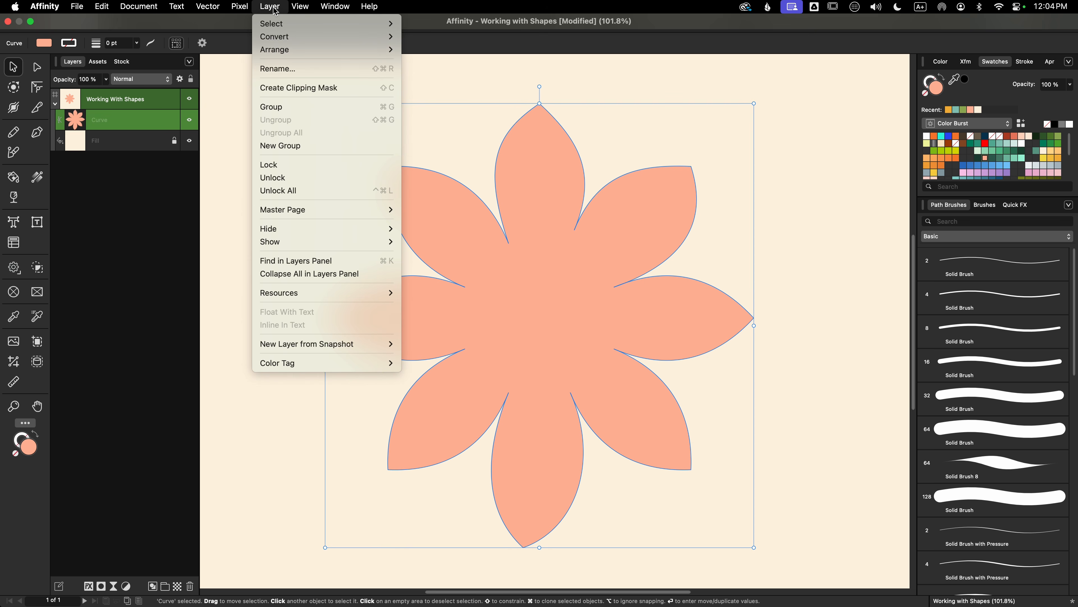
{"action": "mouse_move", "coordinate": [260, 35]}
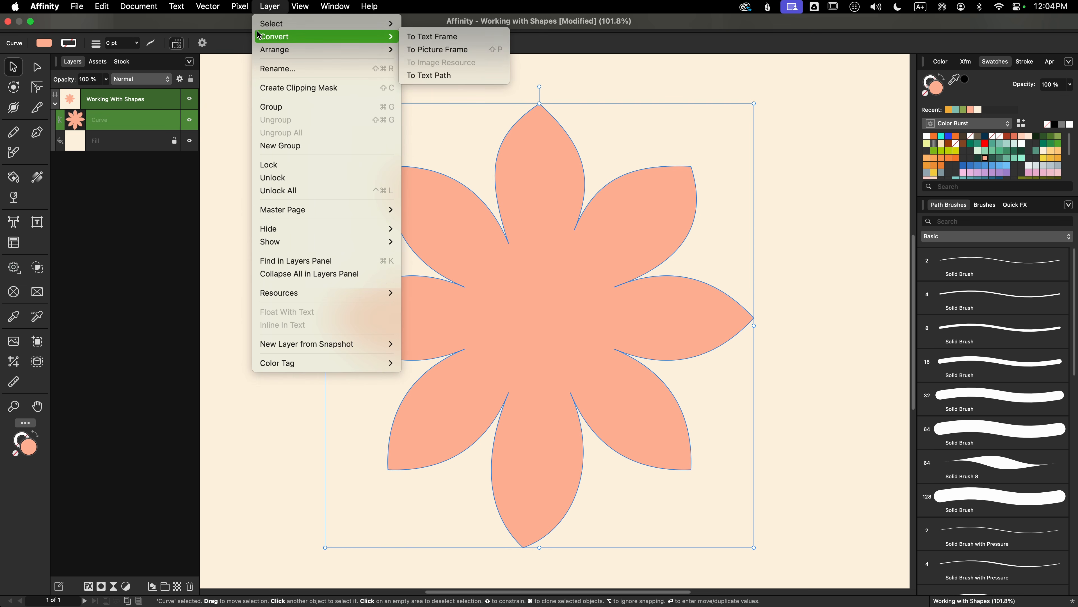
{"action": "left_click", "coordinate": [425, 52]}
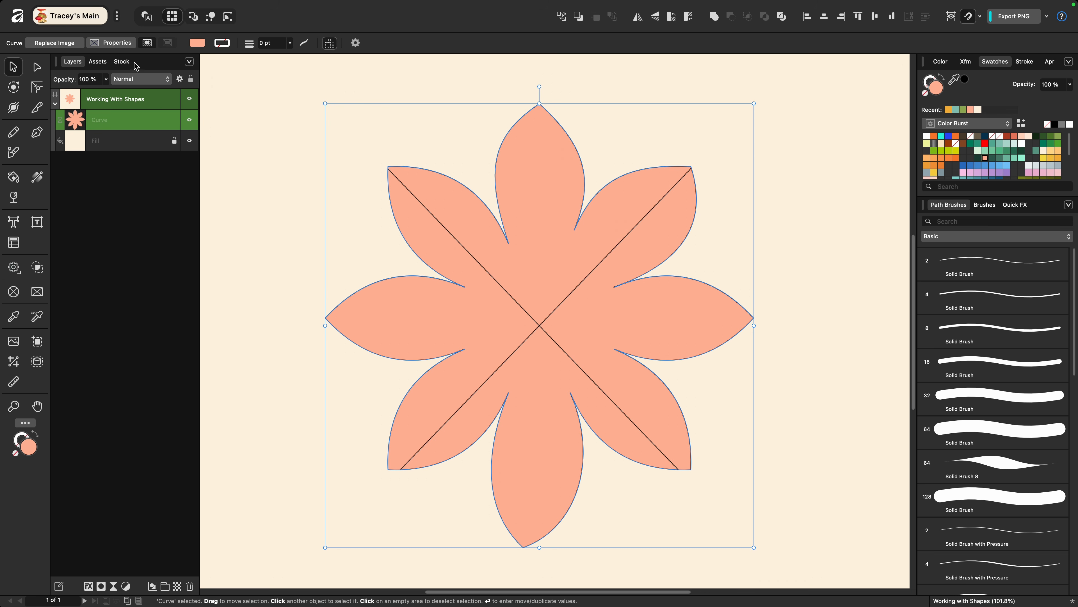
Step: Fill the flower frame with the purple blossom photo from the Pixabay stock images, enlarge the photo to about 120%, and deselect
{"action": "left_click", "coordinate": [121, 61]}
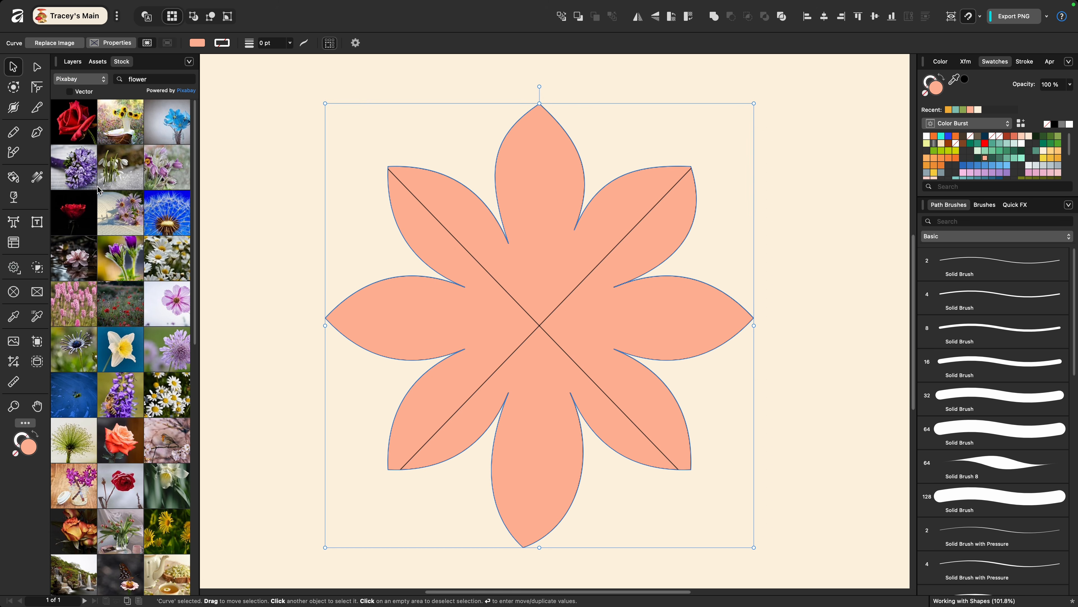
{"action": "left_click_drag", "start_coordinate": [70, 165], "coordinate": [524, 298]}
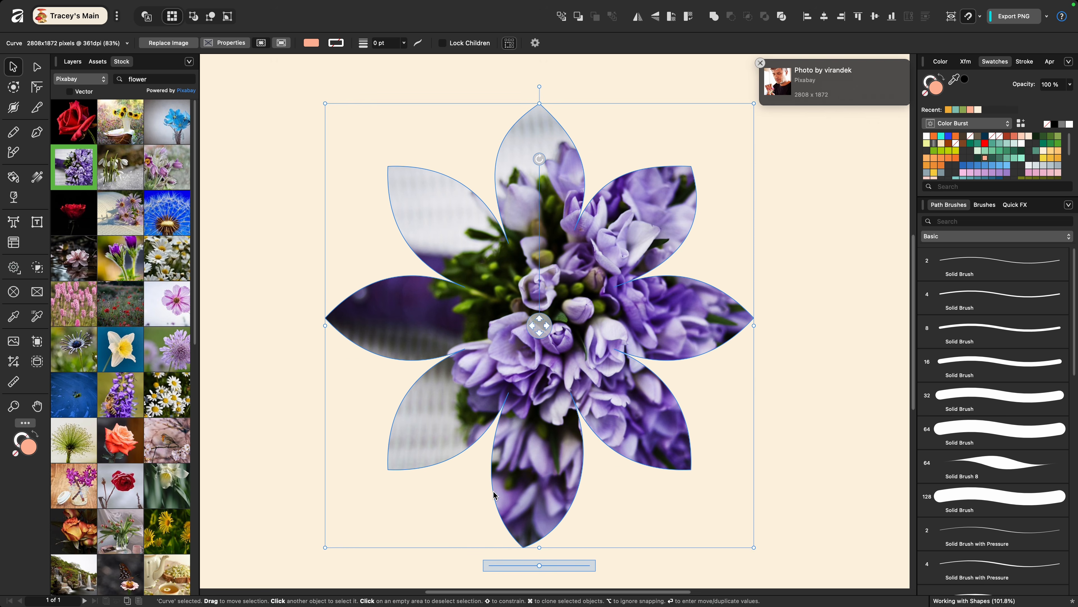
{"action": "left_click_drag", "start_coordinate": [539, 564], "coordinate": [568, 568]}
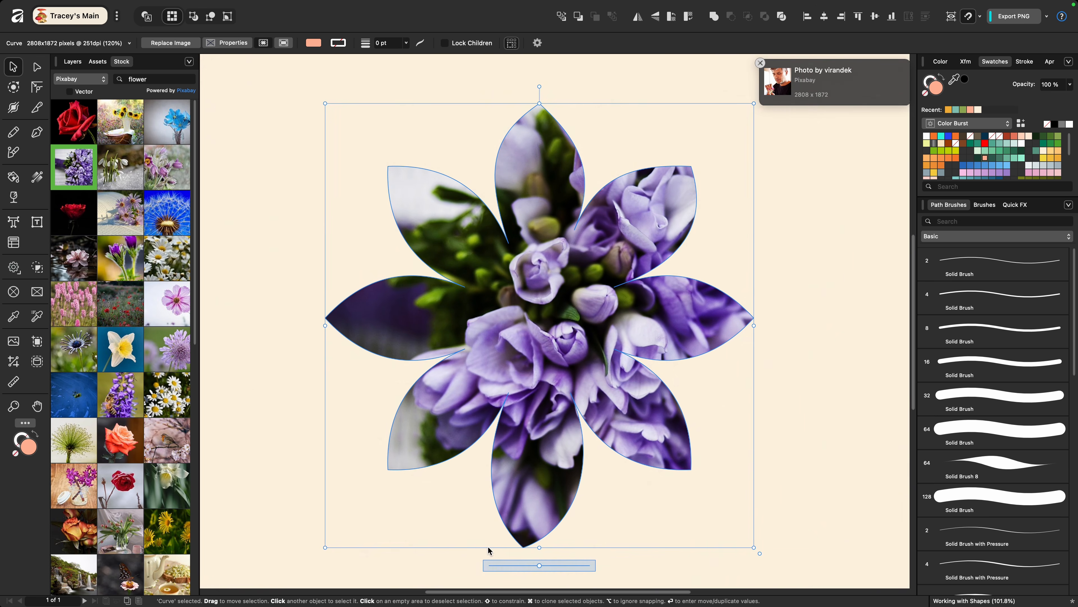
{"action": "left_click", "coordinate": [395, 565]}
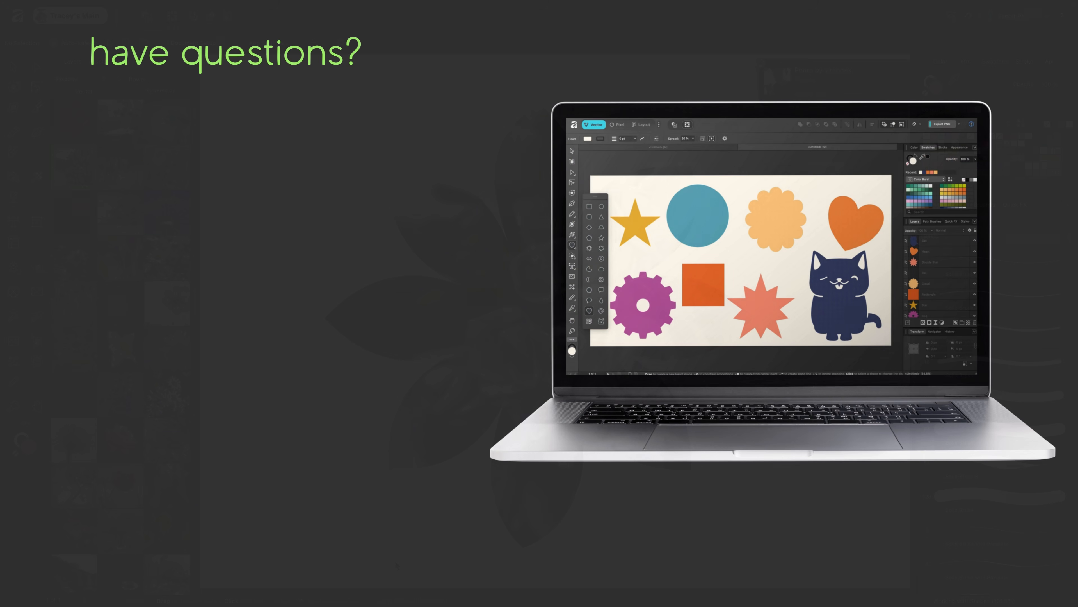